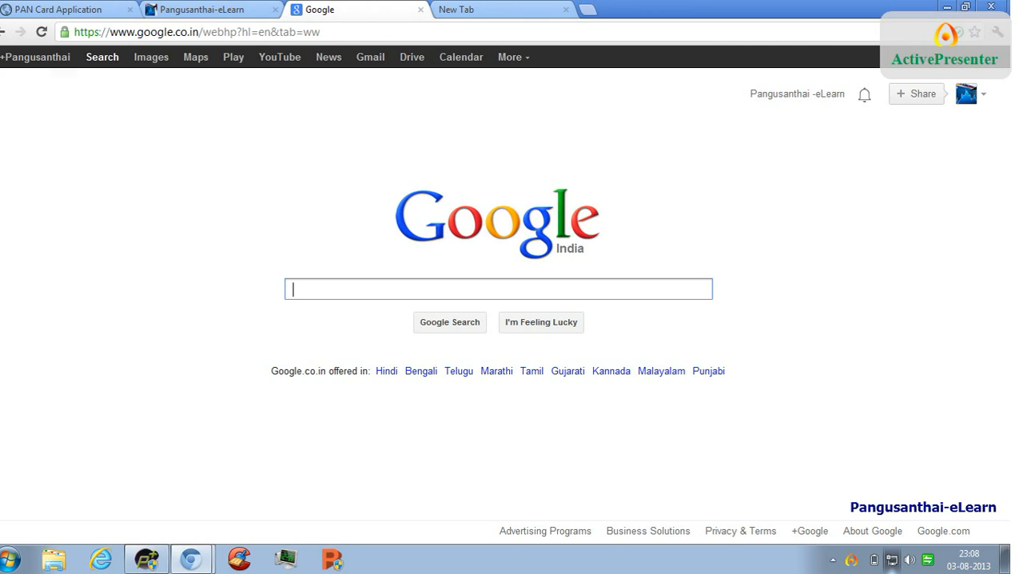
- Search Google for "online pan card"
{"action": "type", "text": "onl"}
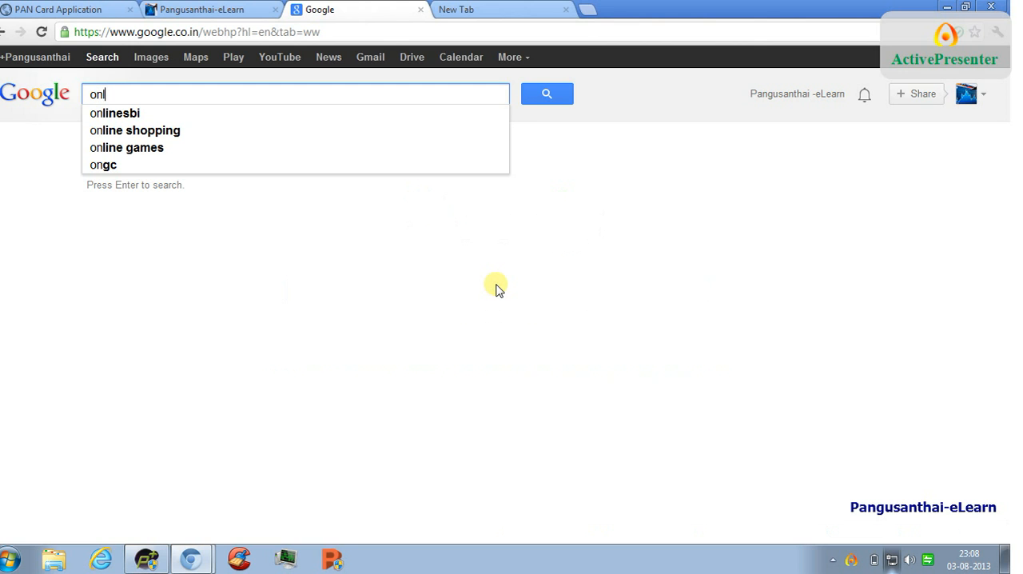
{"action": "type", "text": "ine pan "}
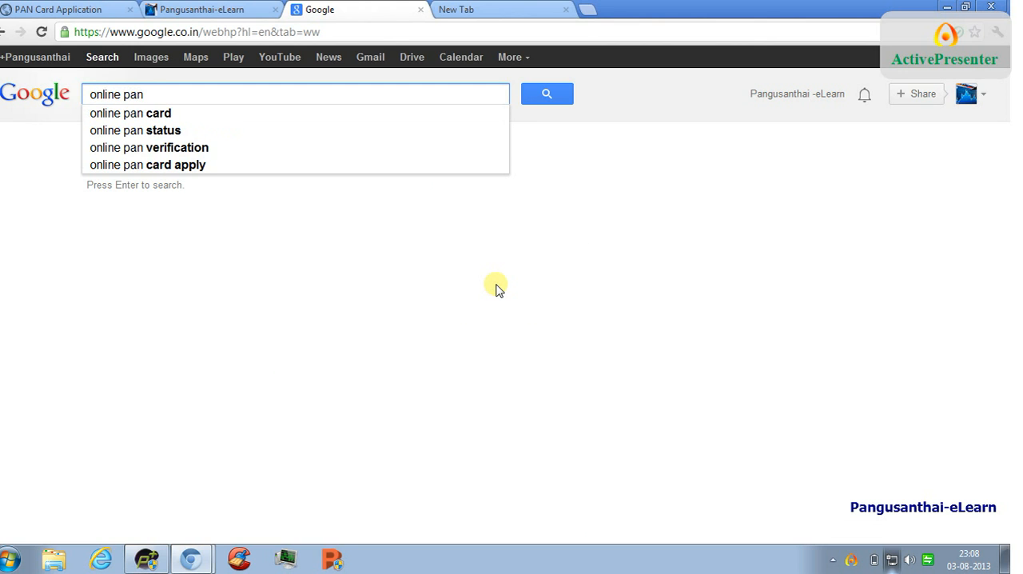
{"action": "type", "text": "card"}
{"action": "key", "text": "Return"}
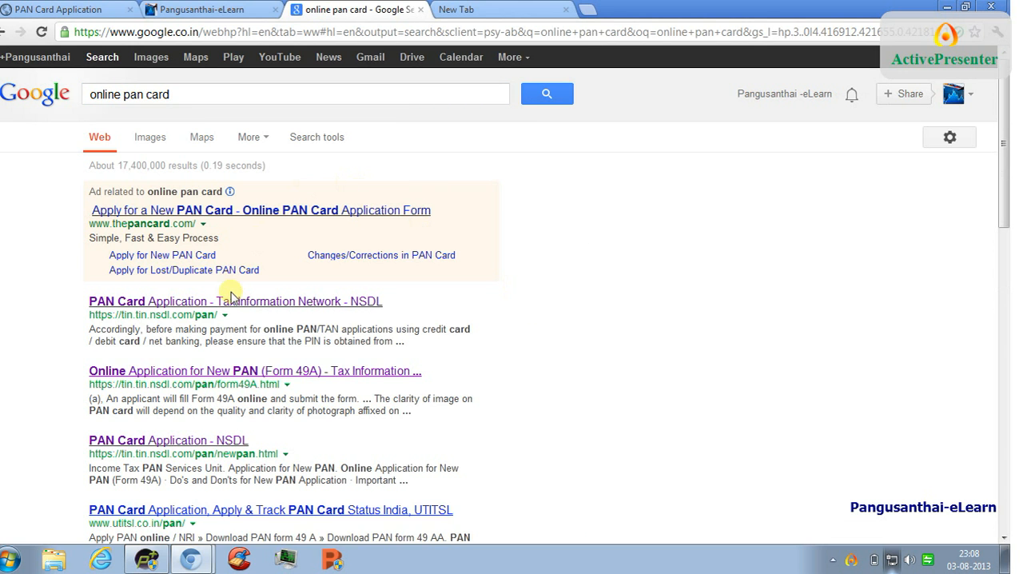
- Open the NSDL PAN Card Application site and go to the online application for a new Indian citizen PAN (Form 49A)
{"action": "left_click", "coordinate": [179, 300]}
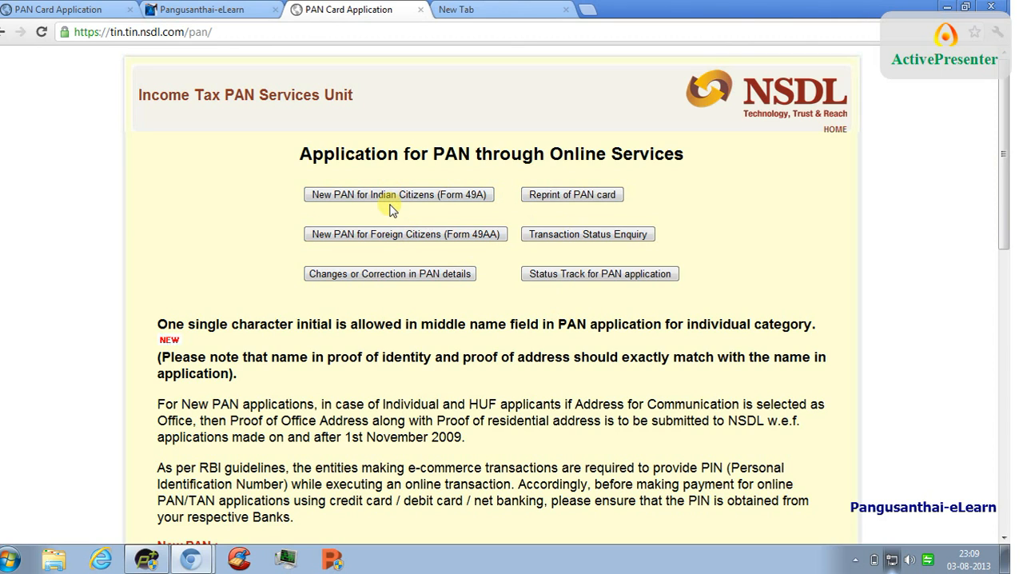
{"action": "left_click", "coordinate": [475, 198]}
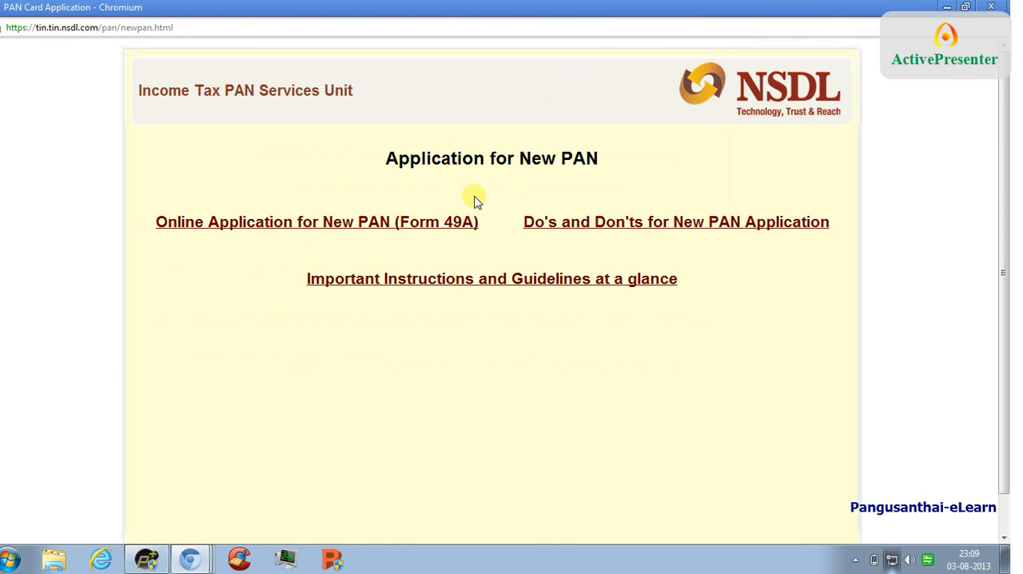
{"action": "left_click", "coordinate": [334, 237]}
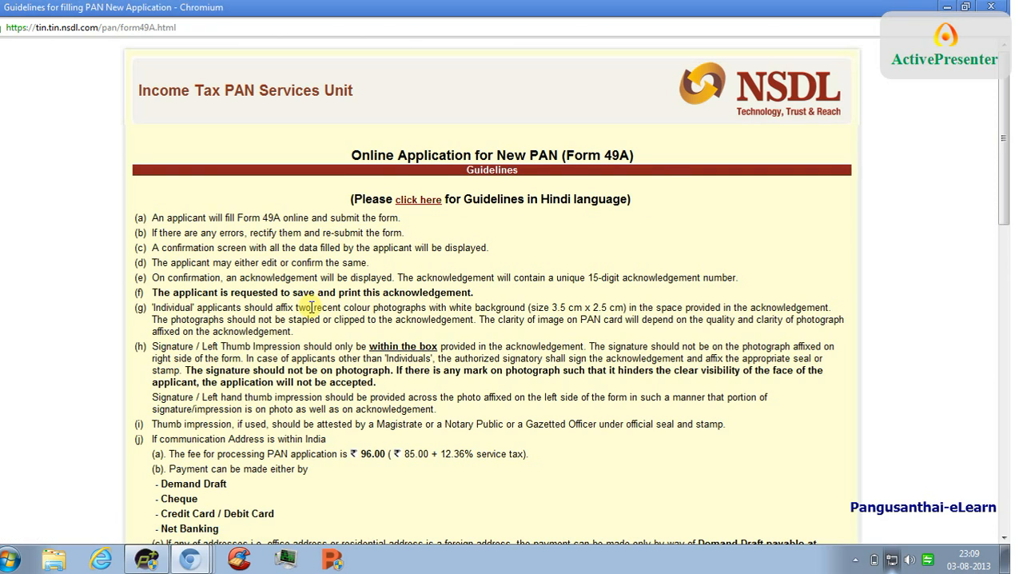
- Read the Form 49A guidelines, covering fees, payment methods, the envelope superscription and the address for sending the acknowledgement
{"action": "scroll", "coordinate": [311, 306], "scroll_direction": "down", "scroll_amount": 1}
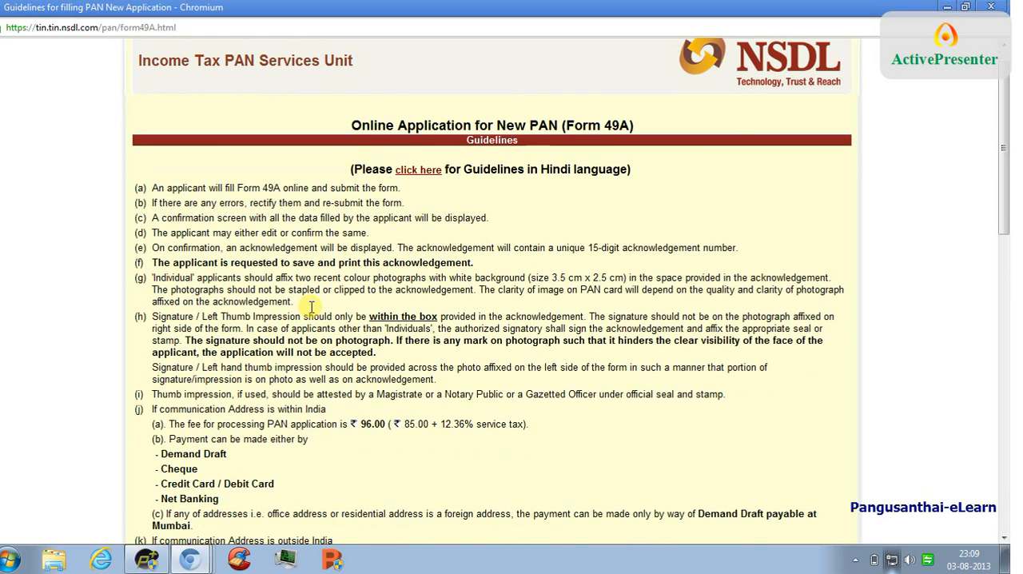
{"action": "scroll", "coordinate": [311, 307], "scroll_direction": "down", "scroll_amount": 1}
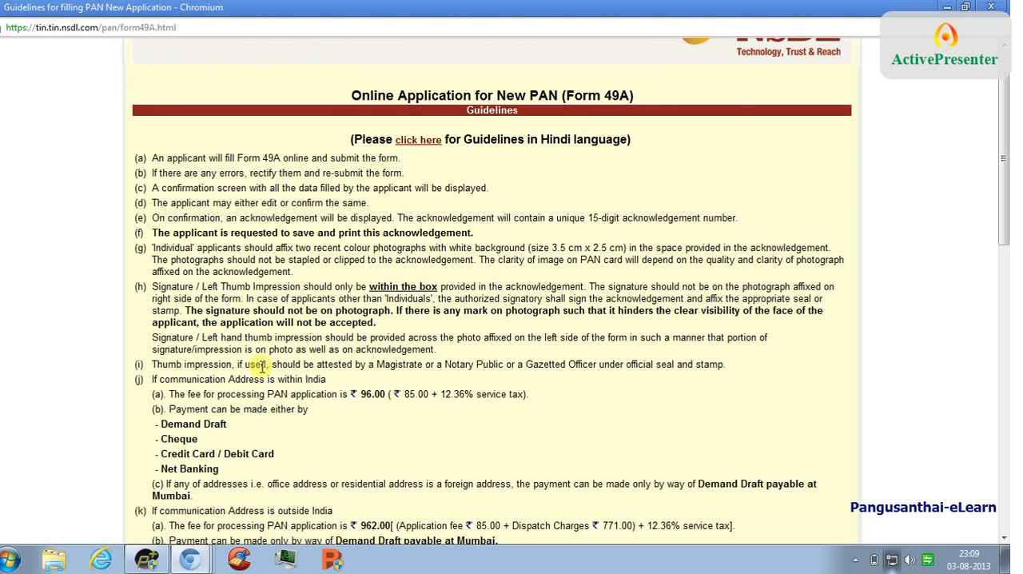
{"action": "scroll", "coordinate": [261, 366], "scroll_direction": "down", "scroll_amount": 5}
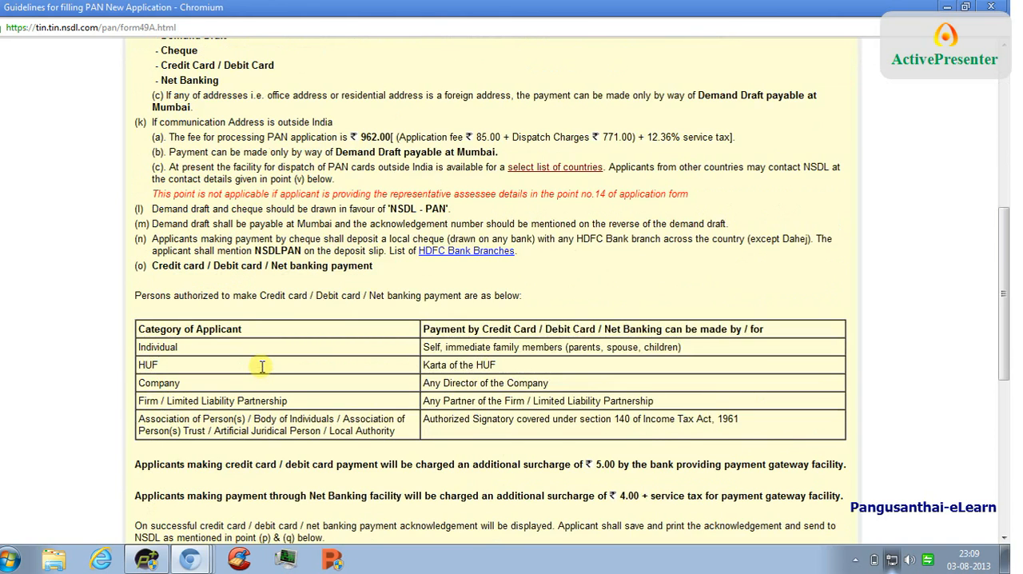
{"action": "scroll", "coordinate": [261, 366], "scroll_direction": "down", "scroll_amount": 1}
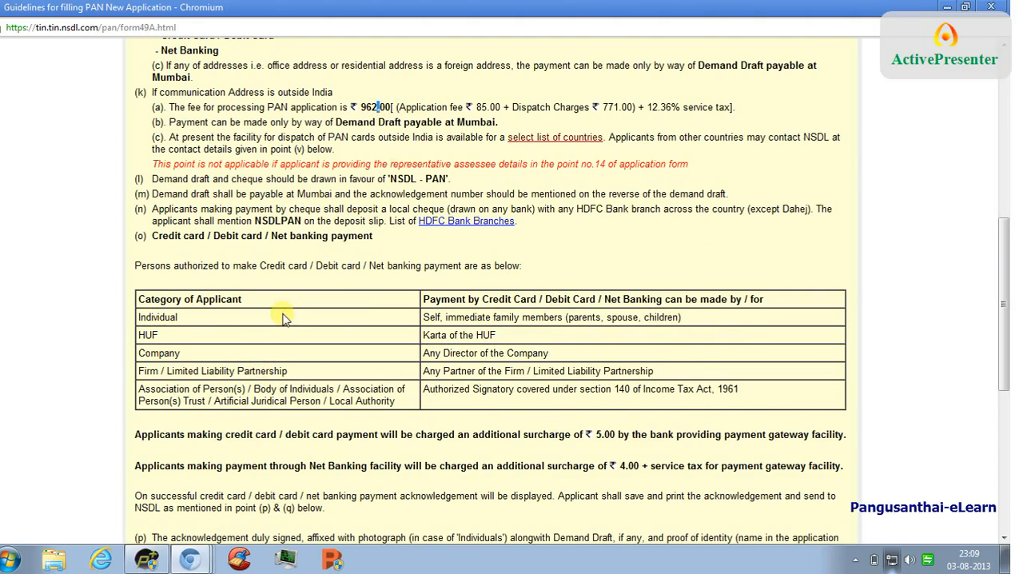
{"action": "scroll", "coordinate": [283, 319], "scroll_direction": "down", "scroll_amount": 7}
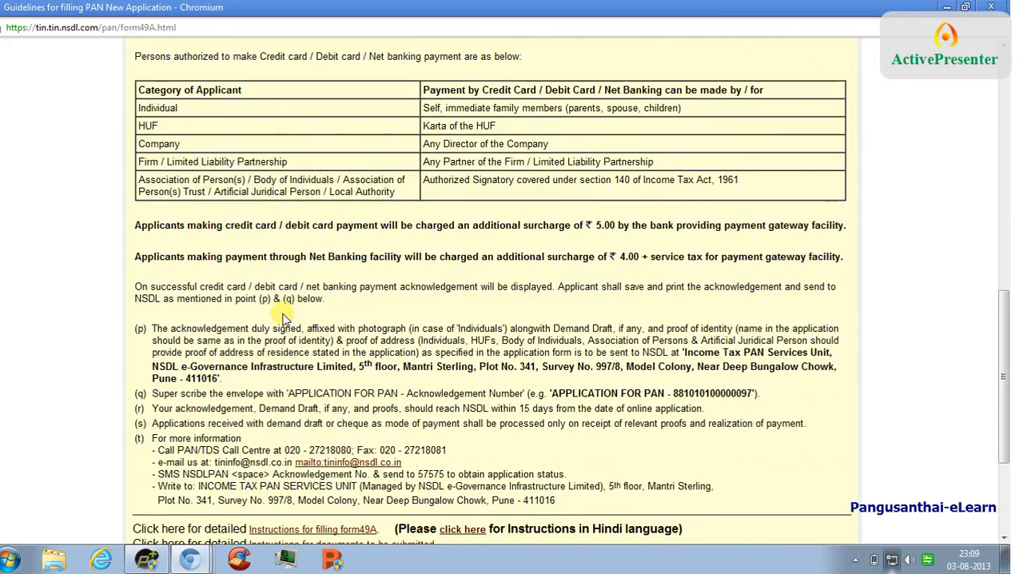
{"action": "scroll", "coordinate": [283, 318], "scroll_direction": "down", "scroll_amount": 1}
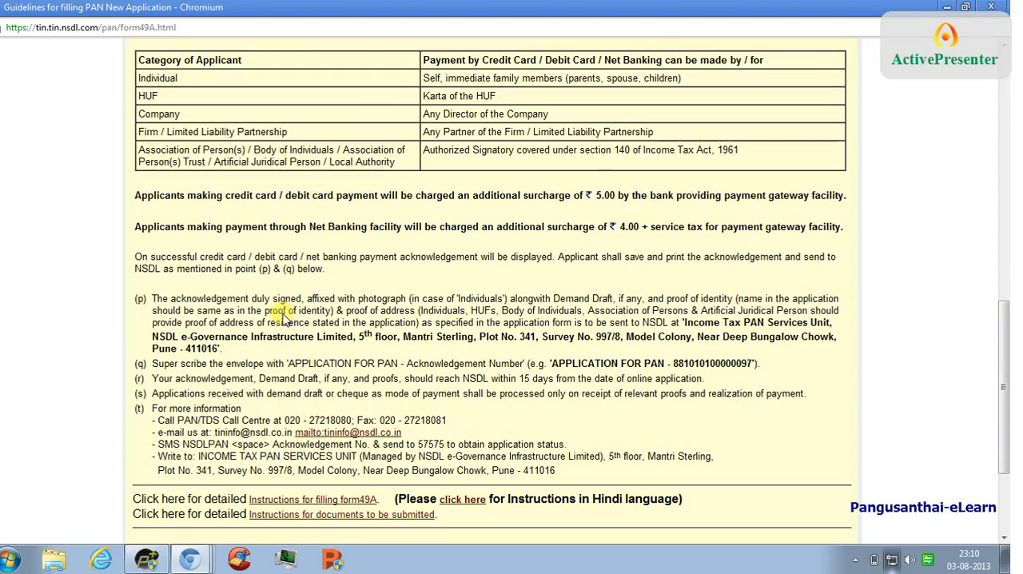
{"action": "triple_click", "coordinate": [596, 366]}
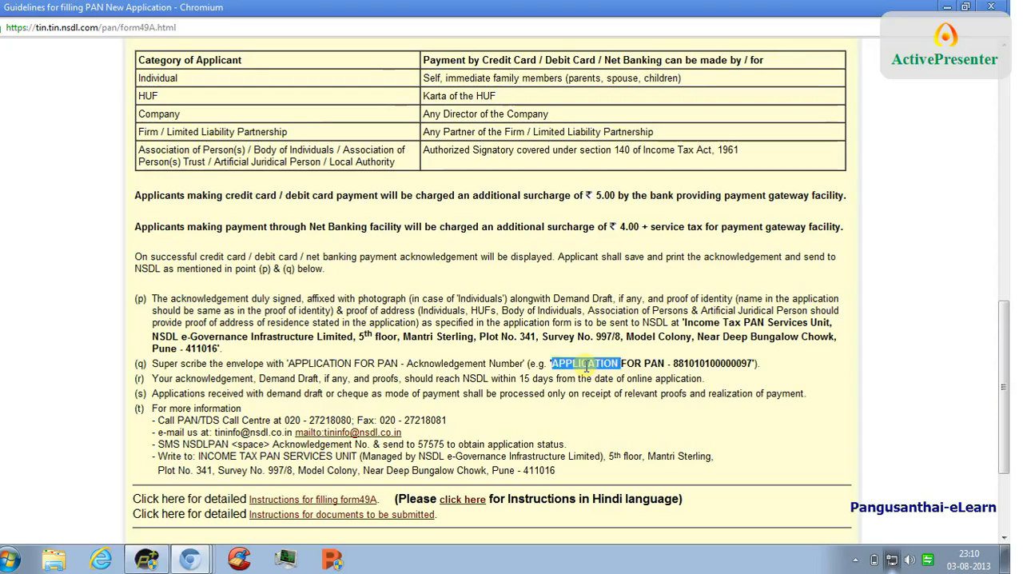
{"action": "left_click", "coordinate": [625, 370]}
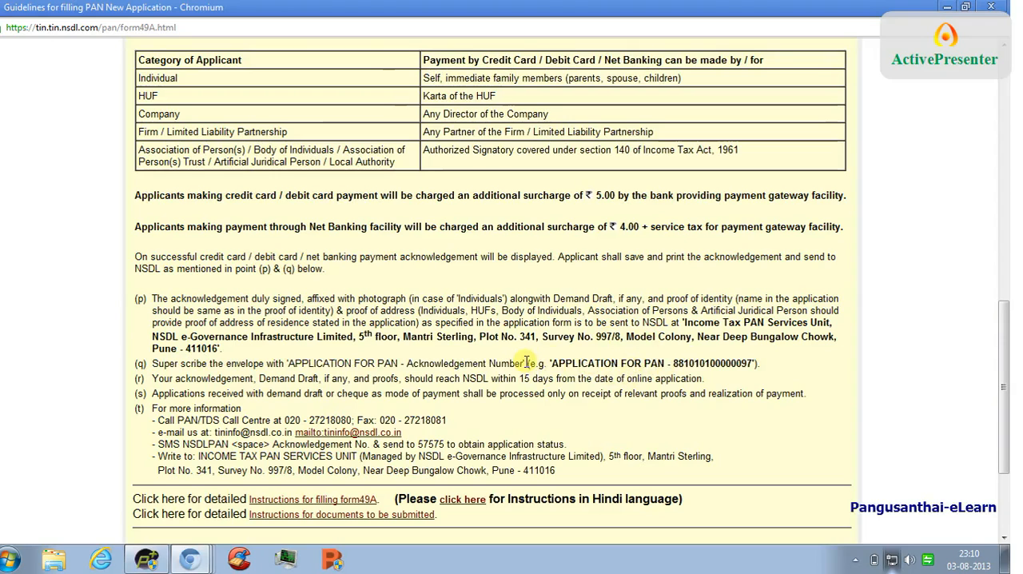
{"action": "double_click", "coordinate": [687, 322]}
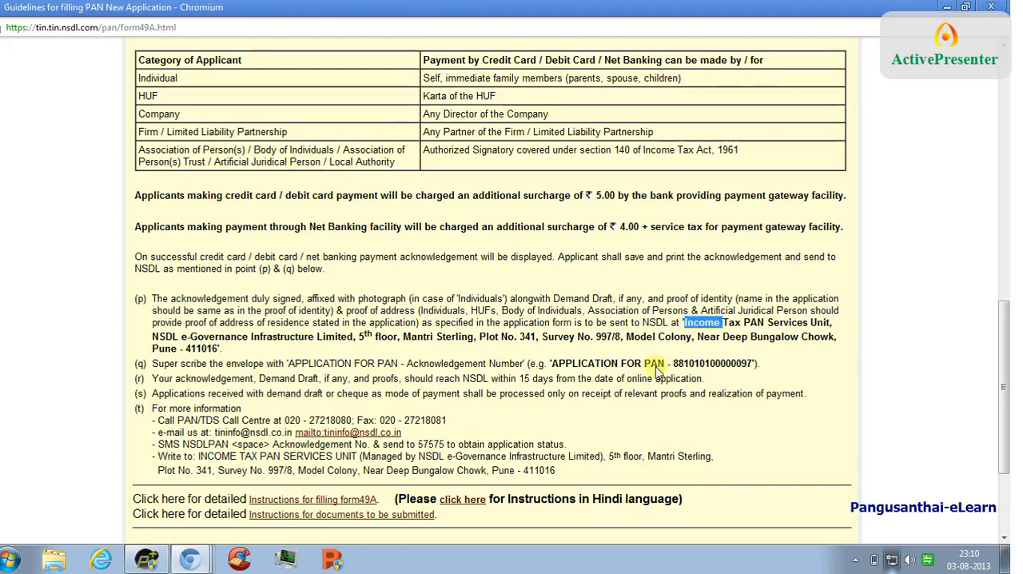
- Choose Individual as the category of applicant for a new PAN card and open the application form
{"action": "left_click_drag", "start_coordinate": [1007, 375], "coordinate": [1007, 424]}
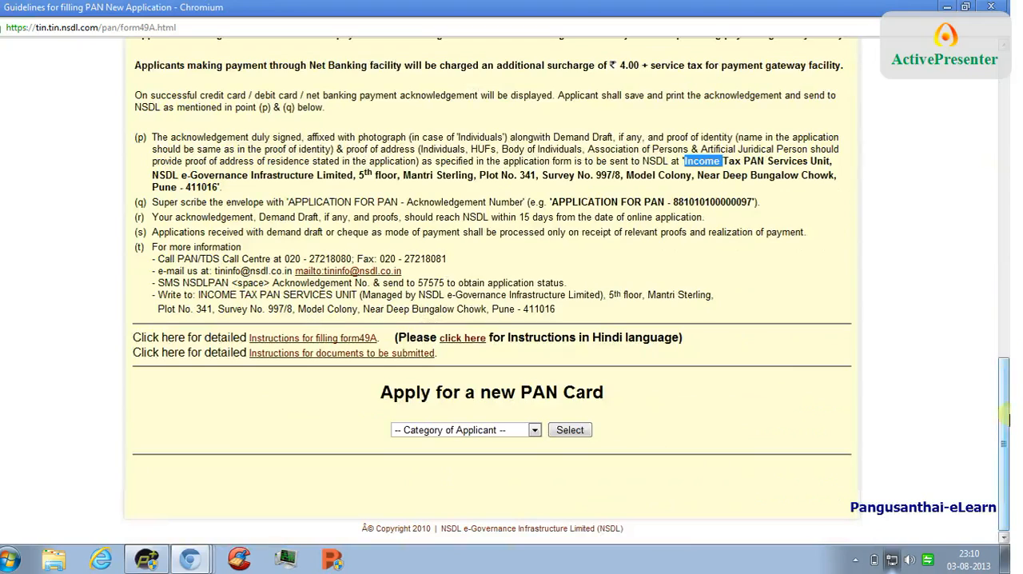
{"action": "left_click", "coordinate": [533, 432]}
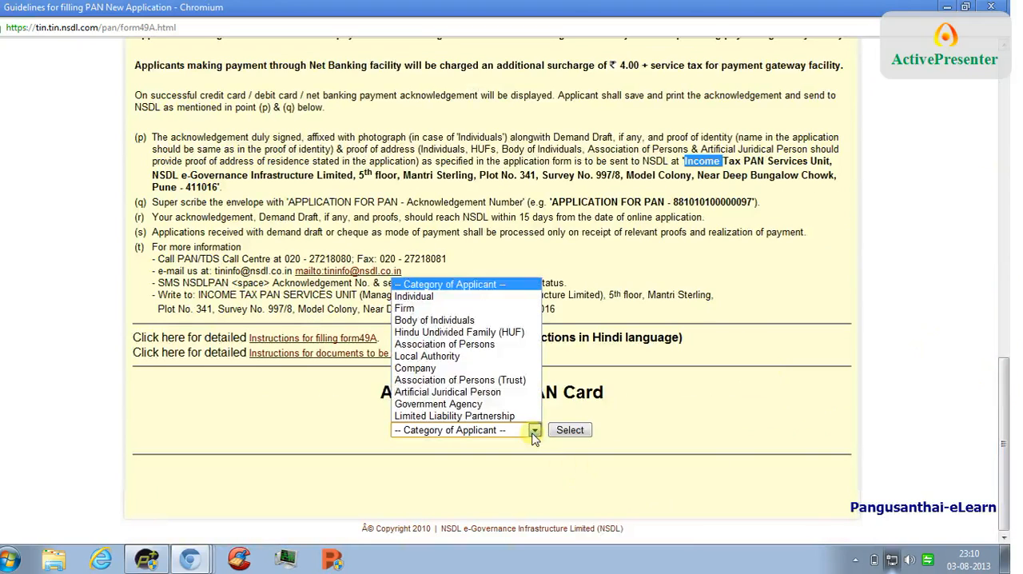
{"action": "left_click", "coordinate": [468, 295]}
{"action": "left_click", "coordinate": [569, 430]}
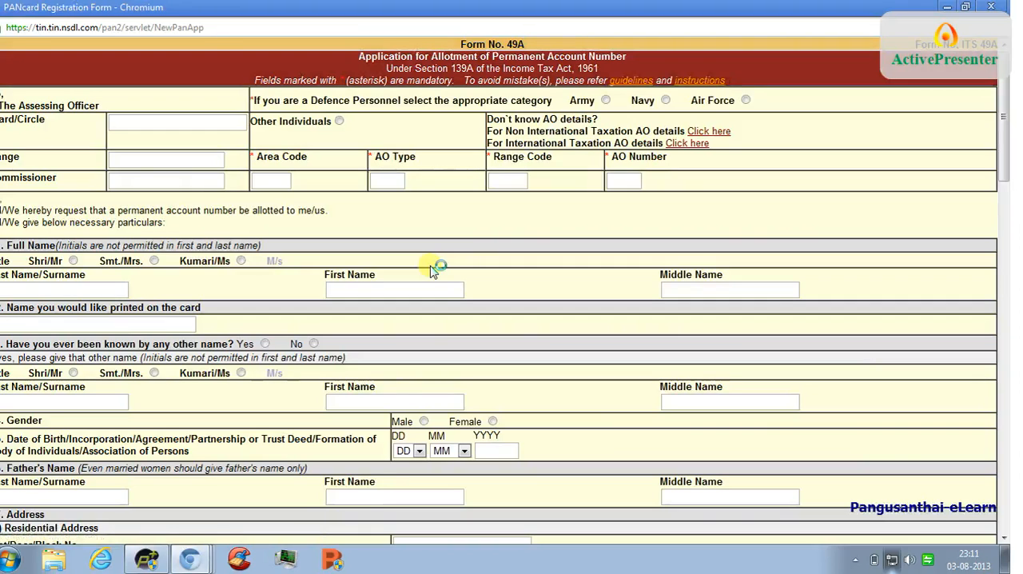
- Select the title Shri/Mr under Full Name and enter the applicant's first name and surname
{"action": "mouse_move", "coordinate": [1005, 85]}
{"action": "left_mouse_down"}
{"action": "mouse_move", "coordinate": [1005, 106]}
{"action": "mouse_move", "coordinate": [1004, 72]}
{"action": "left_mouse_up"}
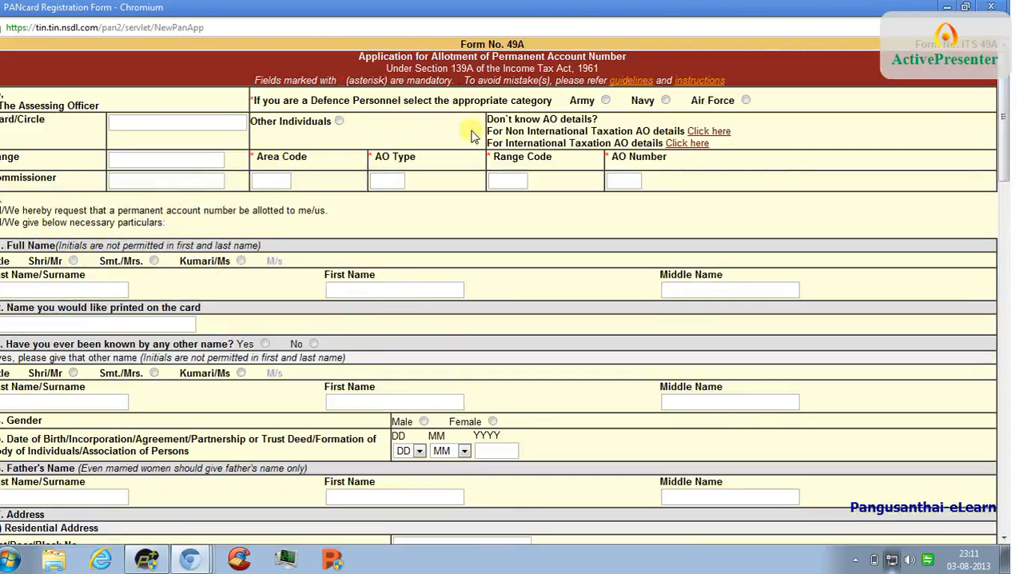
{"action": "left_click", "coordinate": [72, 261]}
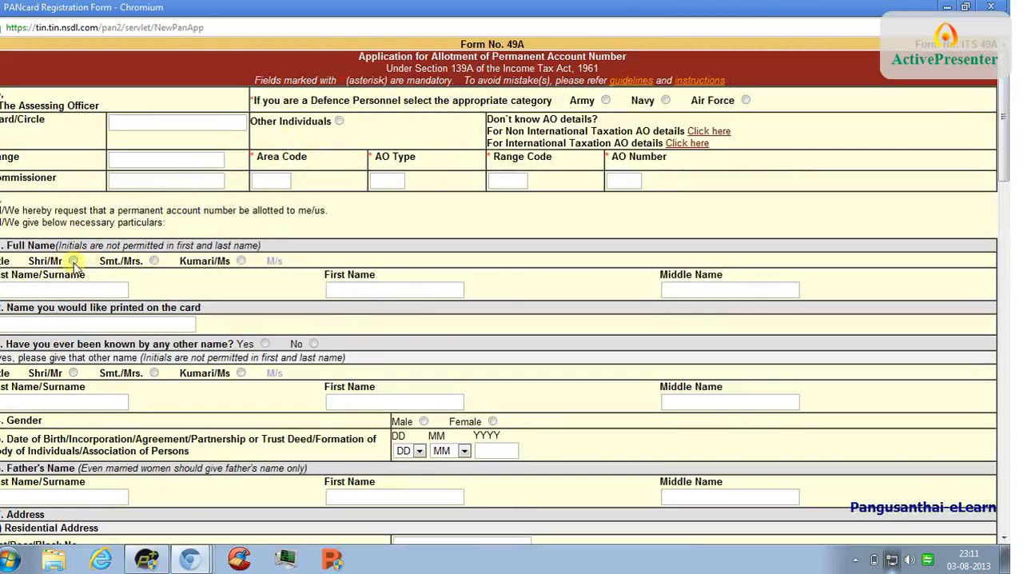
{"action": "left_click", "coordinate": [72, 292]}
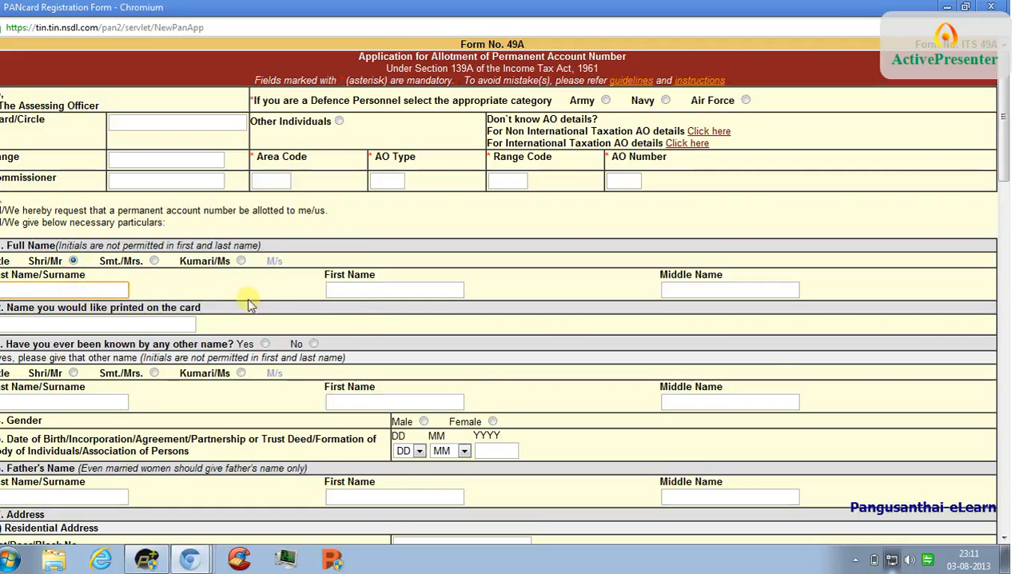
{"action": "left_click", "coordinate": [349, 299]}
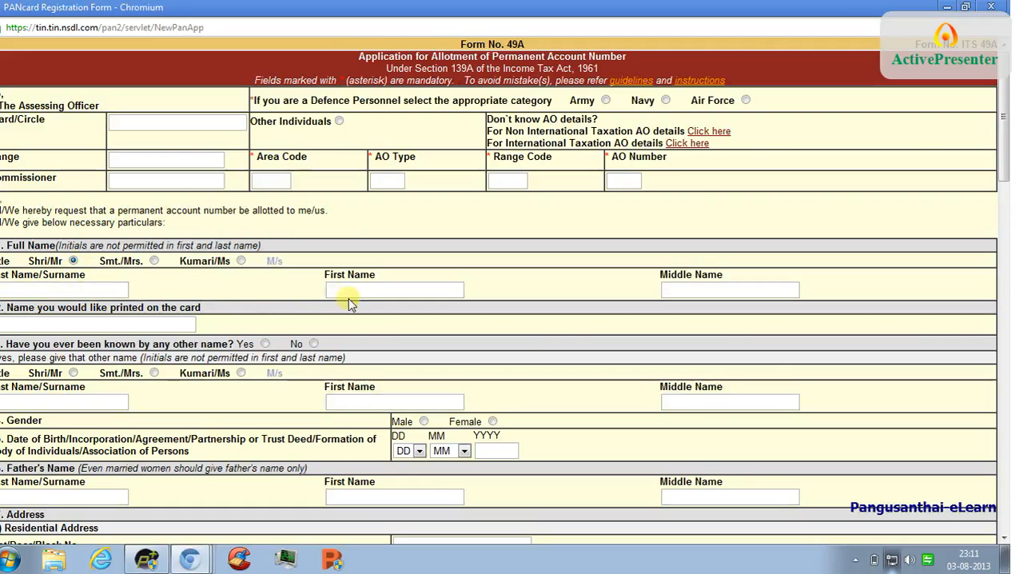
{"action": "left_click", "coordinate": [349, 290]}
{"action": "type", "text": "deva"}
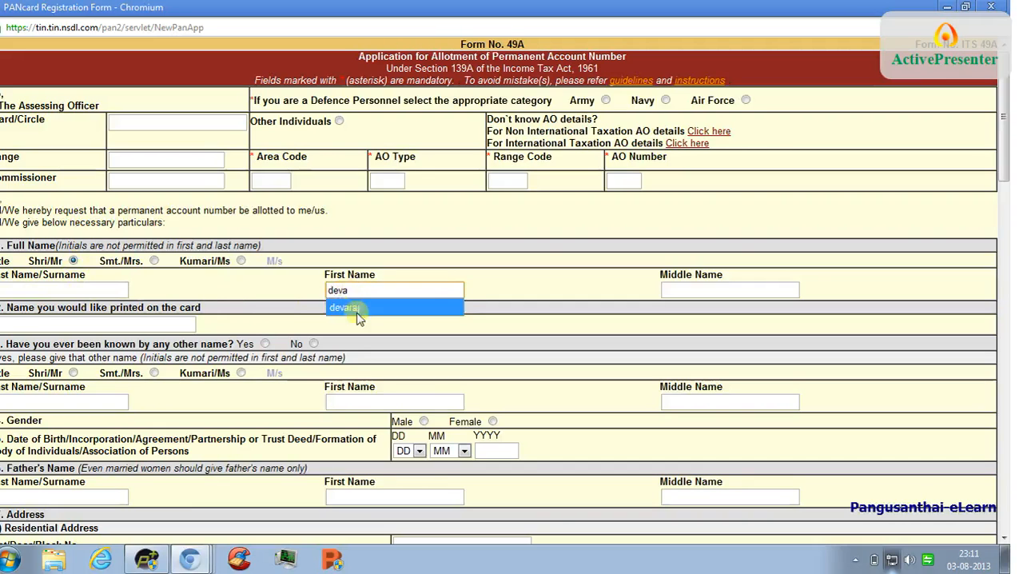
{"action": "left_click", "coordinate": [359, 315]}
{"action": "left_click", "coordinate": [107, 289]}
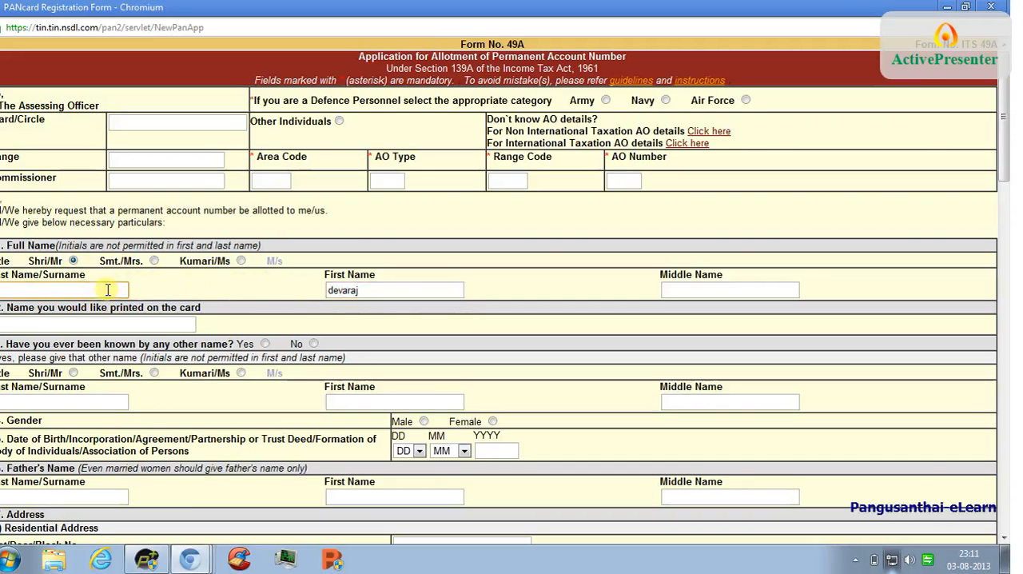
{"action": "left_click", "coordinate": [68, 308]}
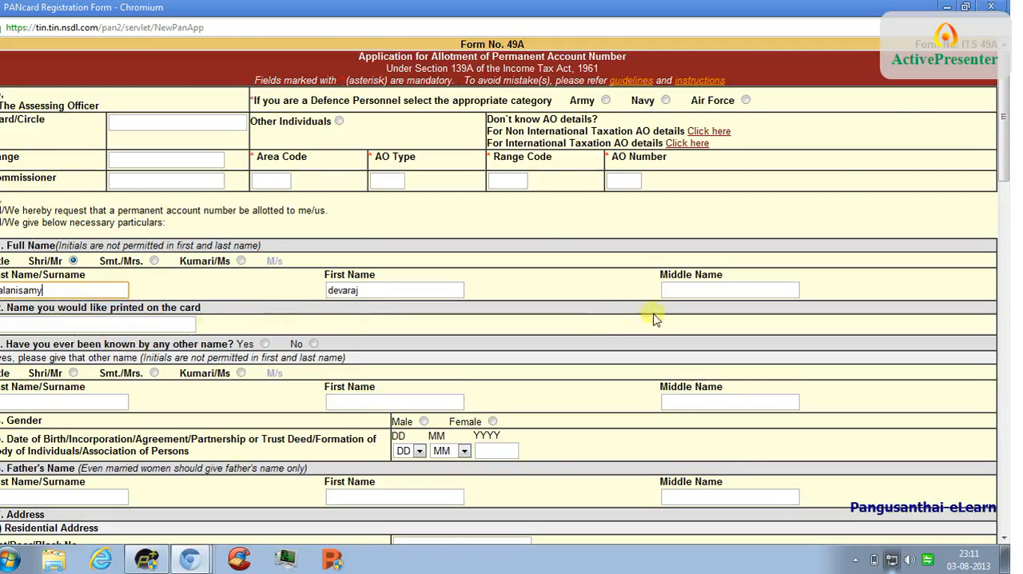
- Answer No to having been known by any other name and set the gender to Male
{"action": "left_click_drag", "start_coordinate": [1004, 101], "coordinate": [1004, 152]}
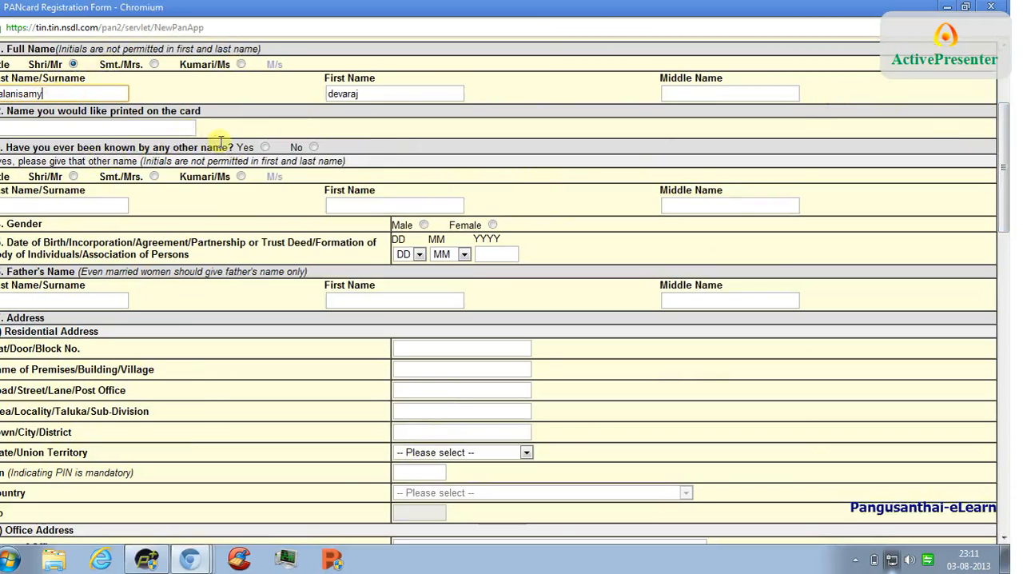
{"action": "left_click", "coordinate": [312, 147]}
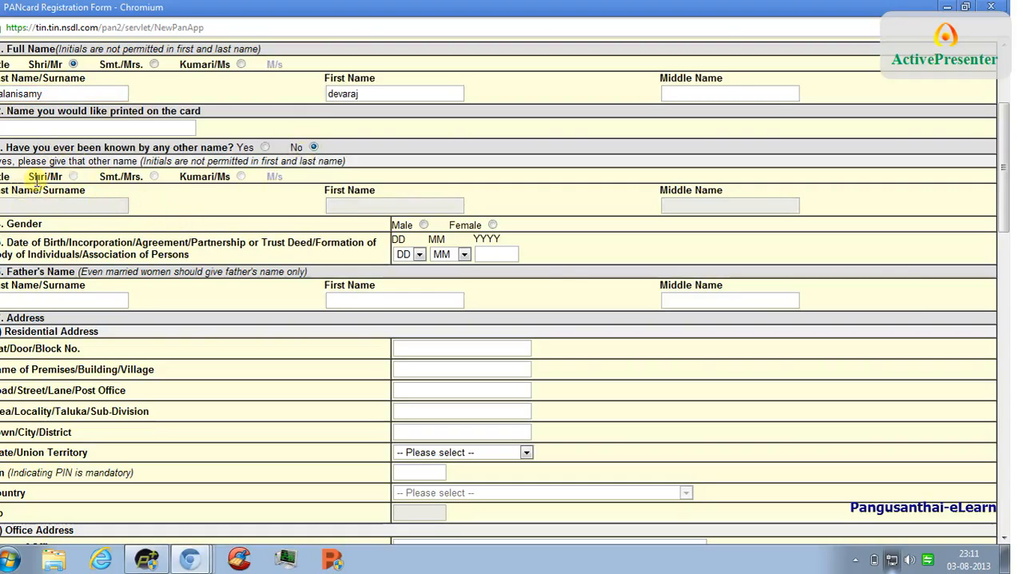
{"action": "left_click", "coordinate": [423, 225]}
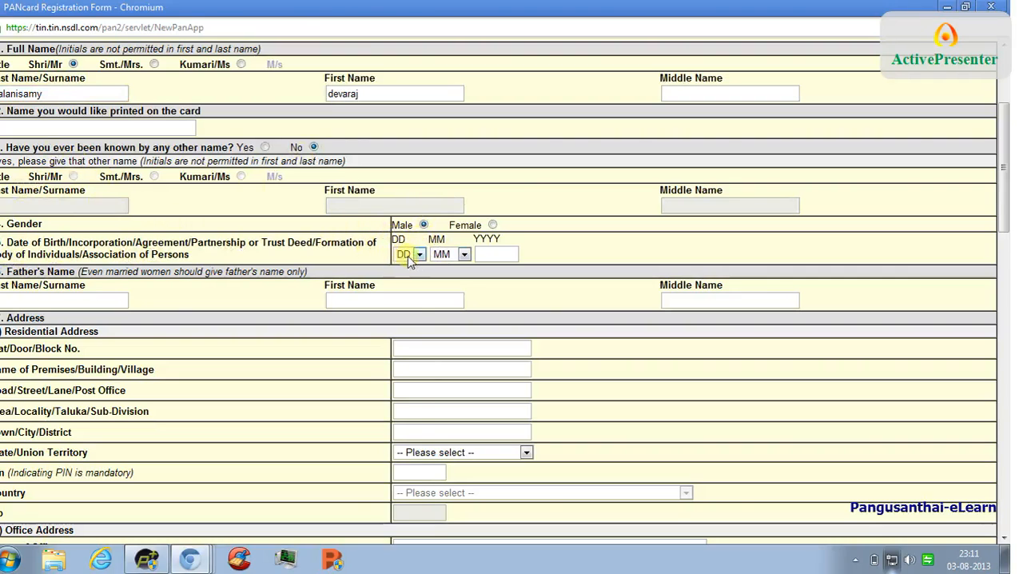
- Enter the applicant's date of birth by filling in the day, month and year
{"action": "left_click", "coordinate": [408, 255]}
{"action": "left_click", "coordinate": [411, 341]}
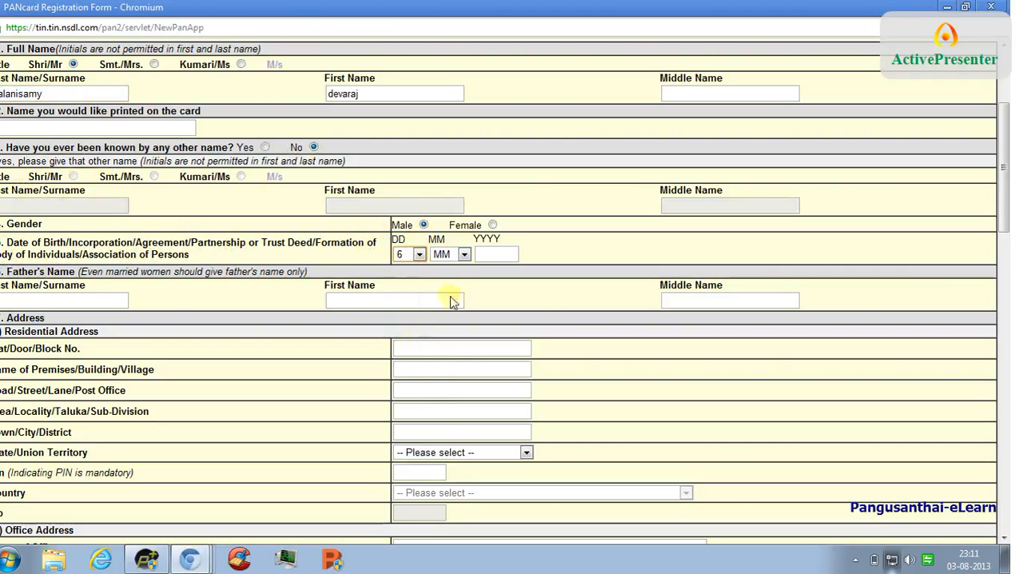
{"action": "left_click", "coordinate": [457, 254]}
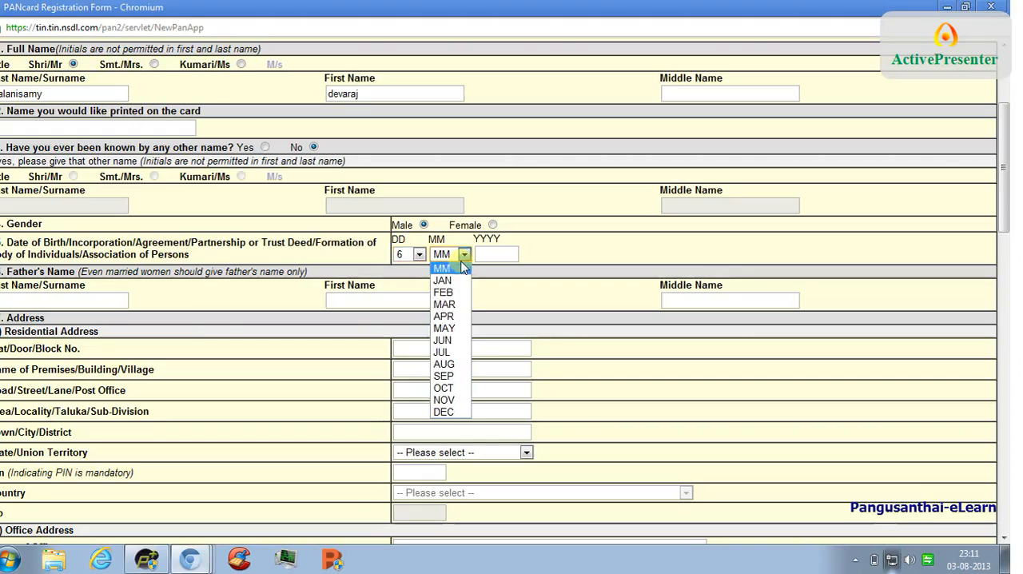
{"action": "left_click", "coordinate": [444, 375]}
{"action": "left_click", "coordinate": [465, 254]}
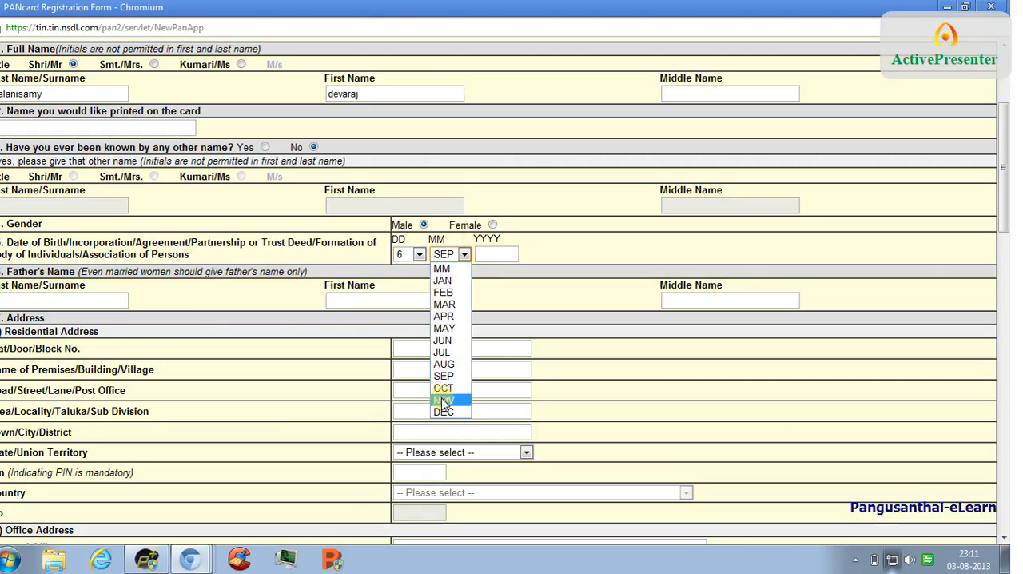
{"action": "left_click", "coordinate": [444, 387]}
{"action": "left_click", "coordinate": [481, 256]}
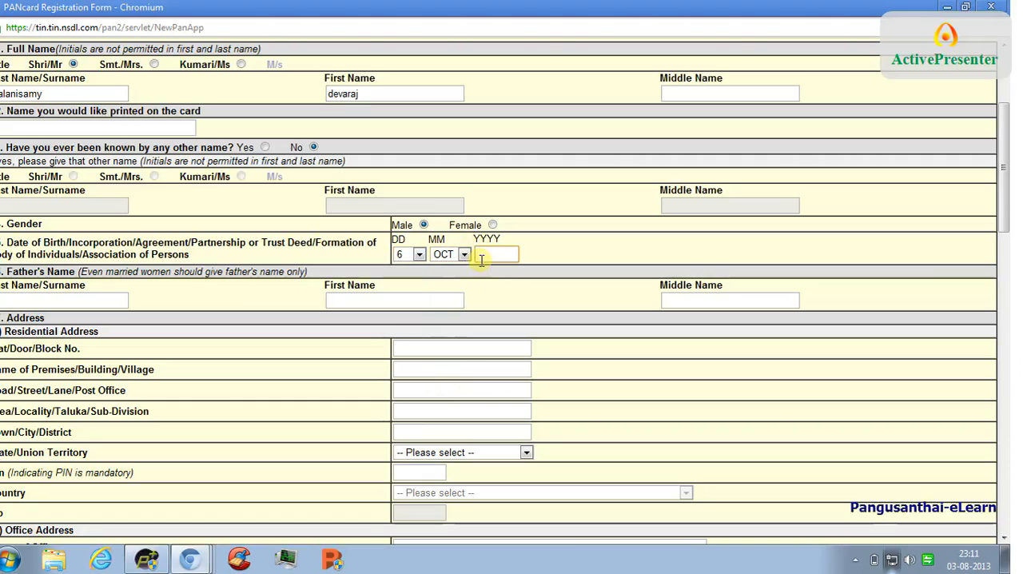
{"action": "type", "text": "1986"}
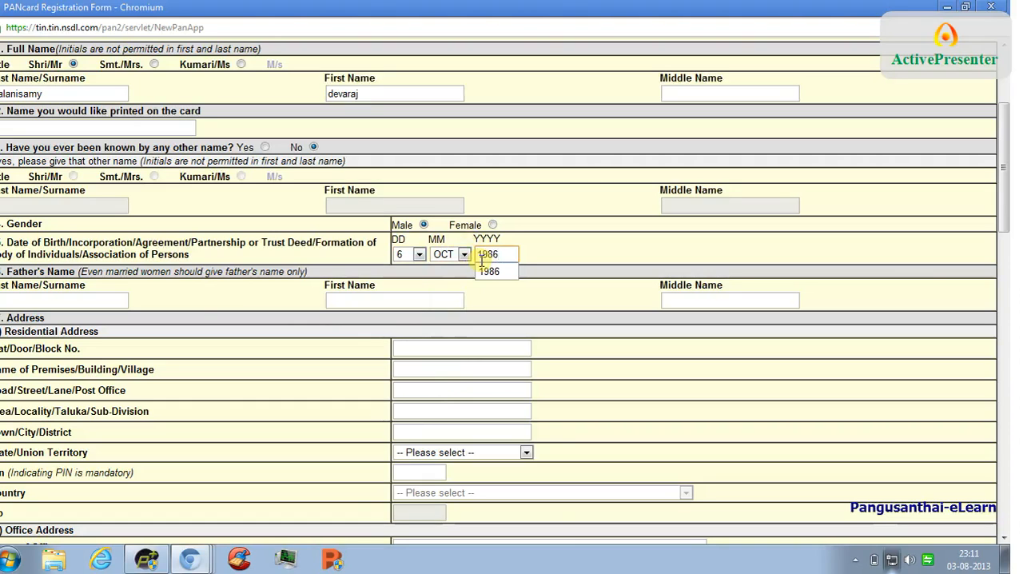
{"action": "left_click", "coordinate": [483, 269]}
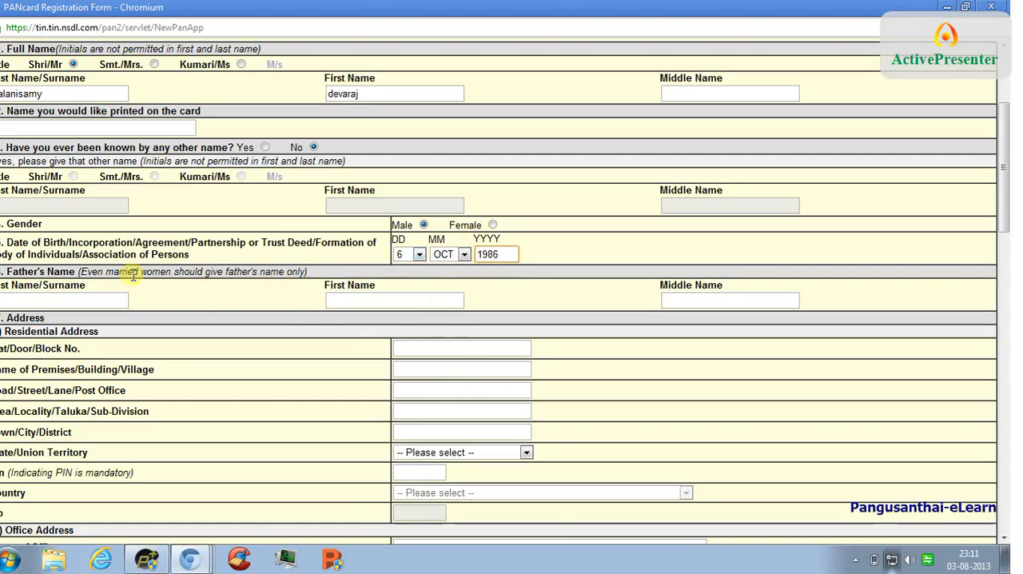
- Enter the father's first name in the Father's Name section
{"action": "left_click", "coordinate": [389, 298]}
{"action": "type", "text": "p"}
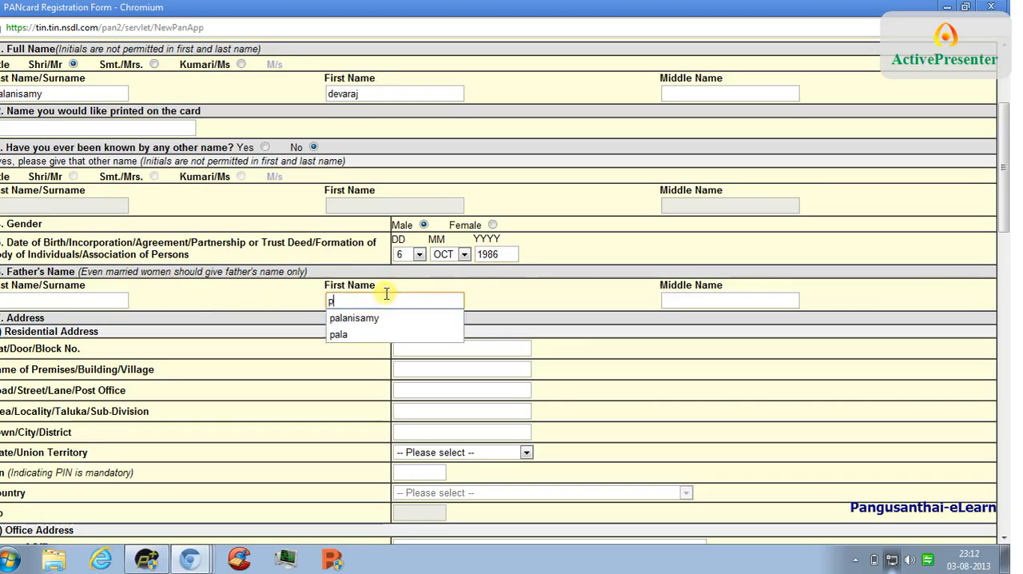
{"action": "left_click", "coordinate": [379, 325]}
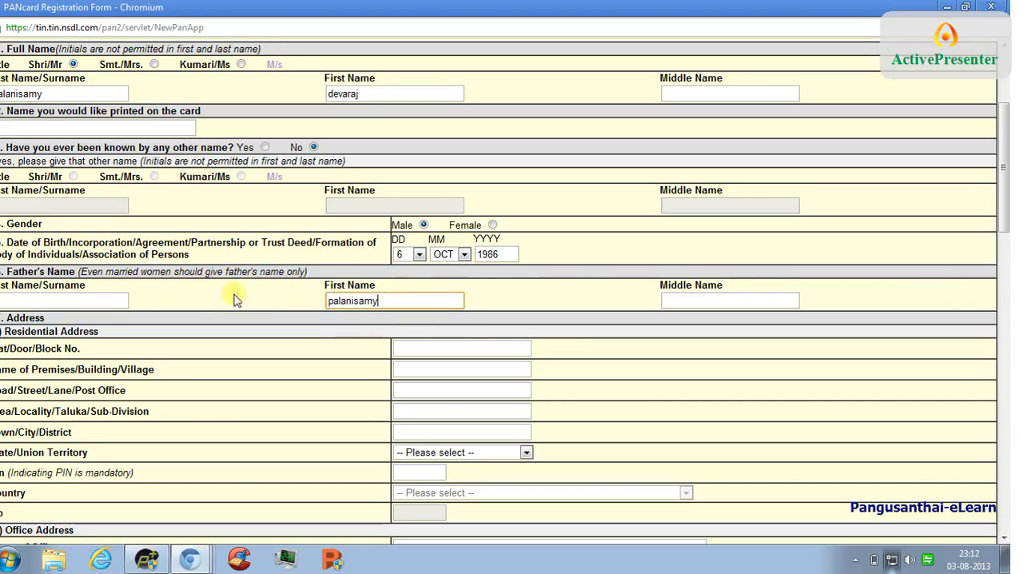
- Enter the father's last name in the Father's Name section
{"action": "left_click", "coordinate": [101, 300]}
{"action": "left_click", "coordinate": [101, 301]}
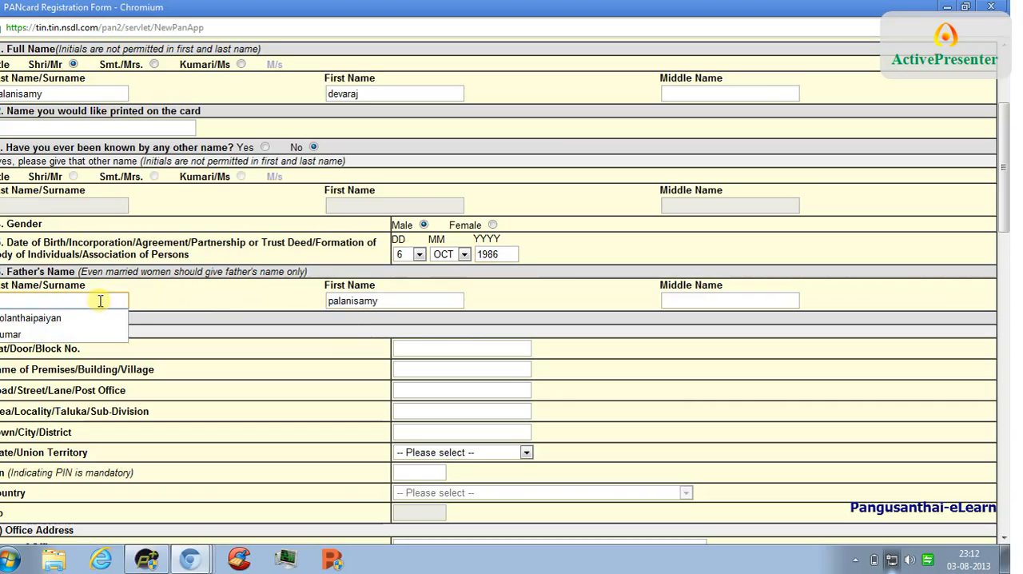
{"action": "left_click", "coordinate": [80, 319]}
{"action": "left_click", "coordinate": [205, 390]}
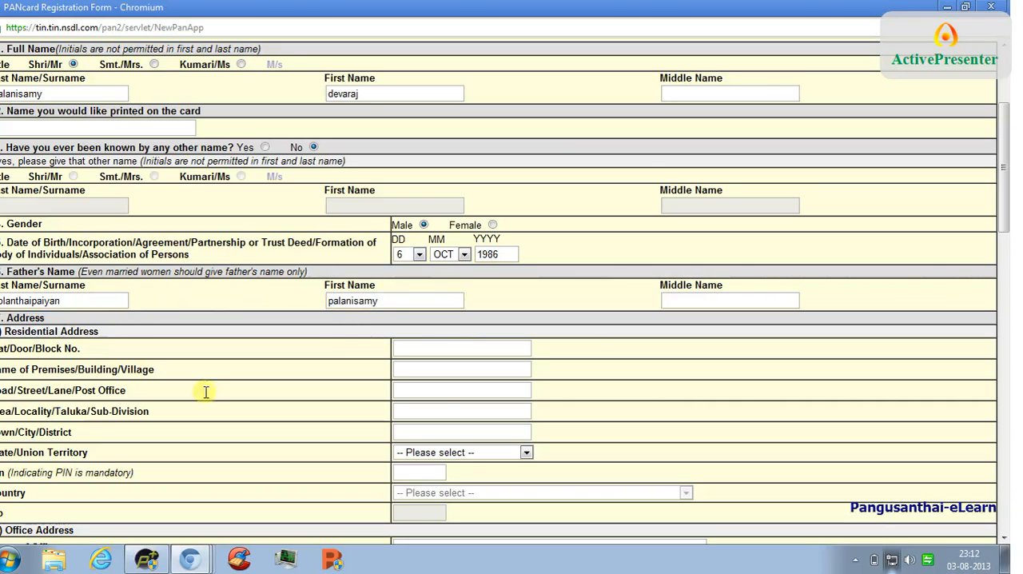
- Choose Residential as the address for communication
{"action": "left_click_drag", "start_coordinate": [1007, 193], "coordinate": [1007, 250]}
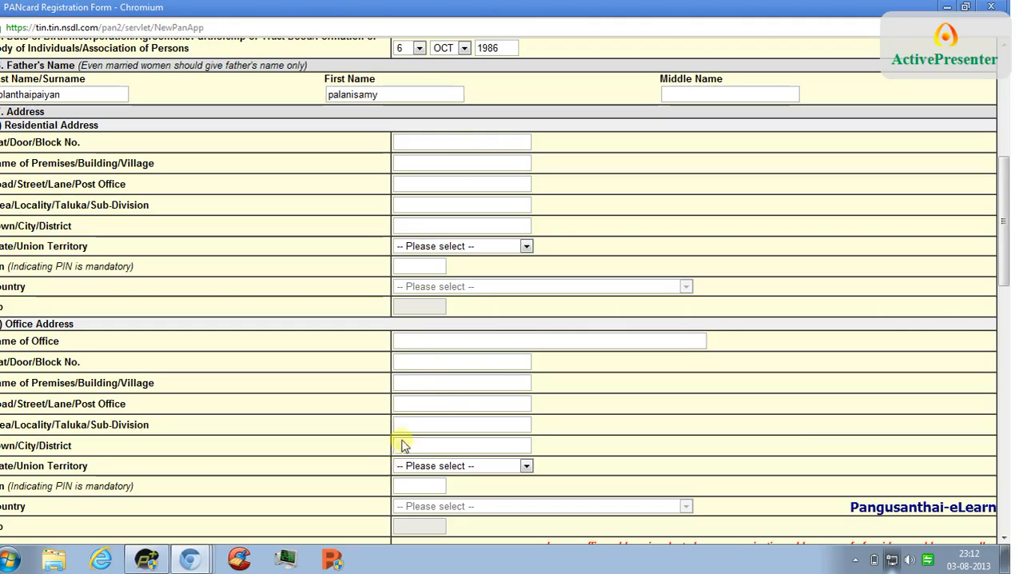
{"action": "left_click", "coordinate": [421, 145]}
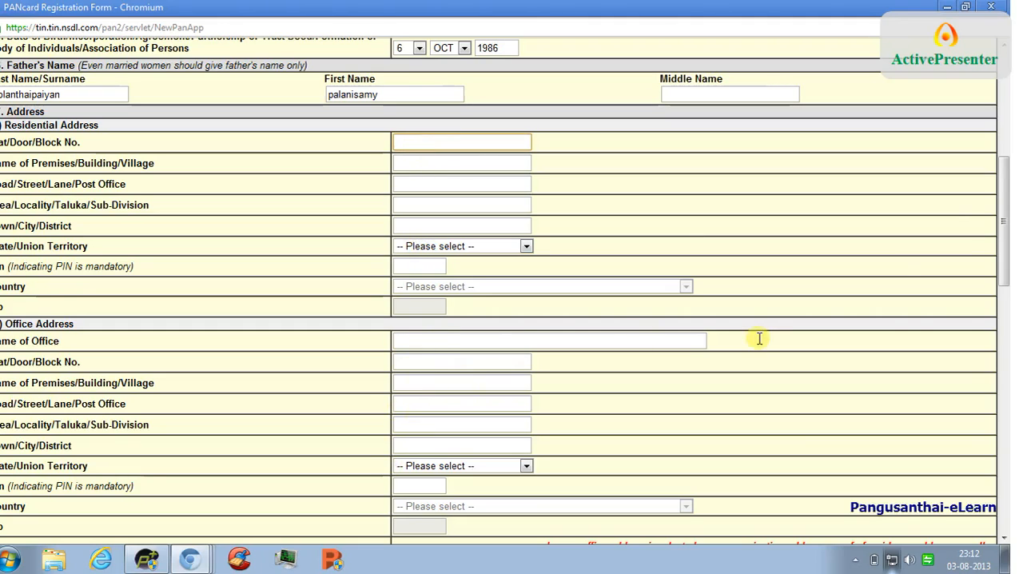
{"action": "left_click_drag", "start_coordinate": [1008, 182], "coordinate": [994, 226]}
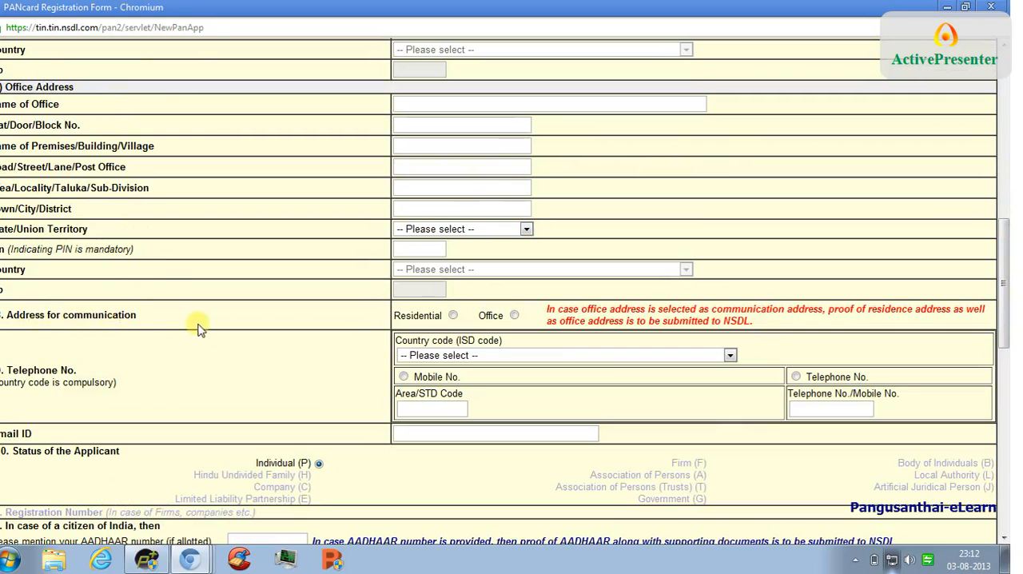
{"action": "left_click", "coordinate": [453, 315]}
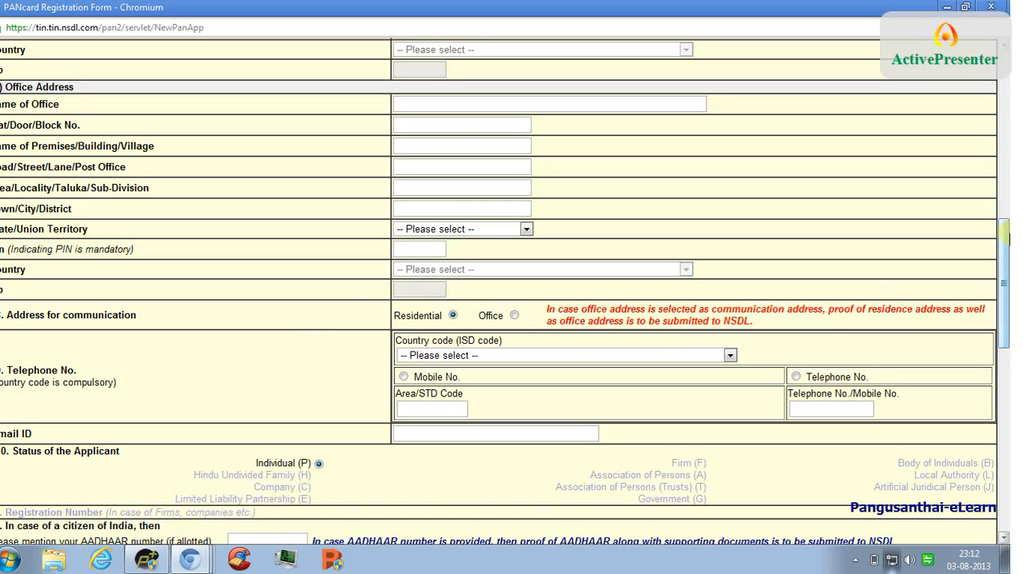
- Set the country code for the applicant's telephone number to INDIA (91)
{"action": "left_click_drag", "start_coordinate": [1001, 255], "coordinate": [1004, 325]}
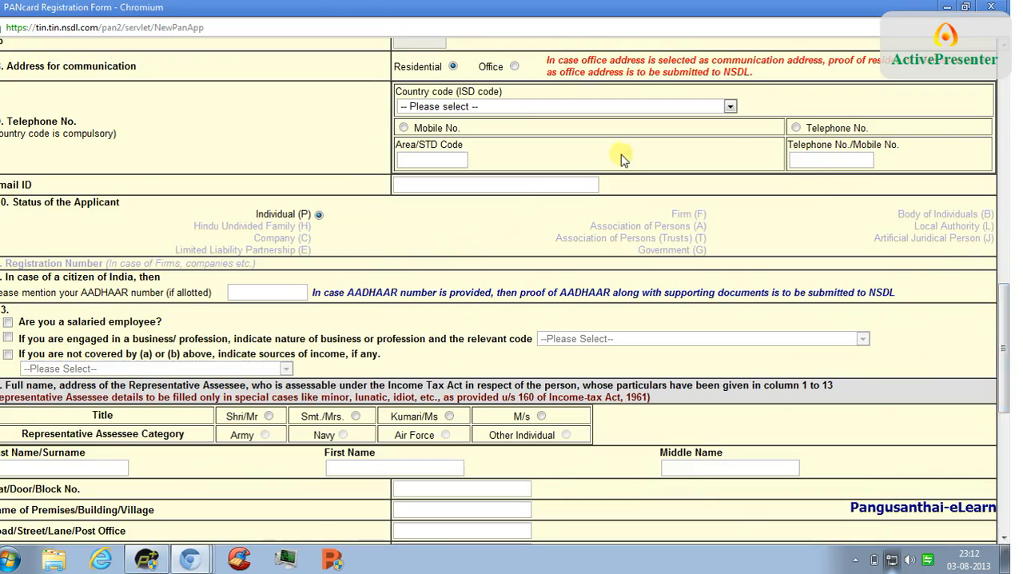
{"action": "left_click", "coordinate": [730, 106]}
{"action": "key", "text": "i"}
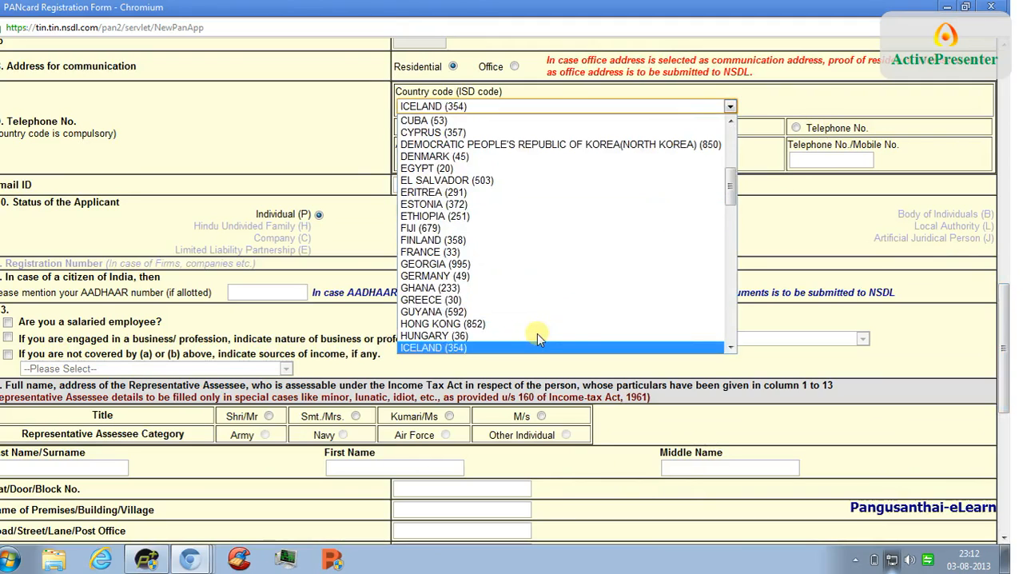
{"action": "key", "text": "i"}
{"action": "left_click", "coordinate": [459, 347]}
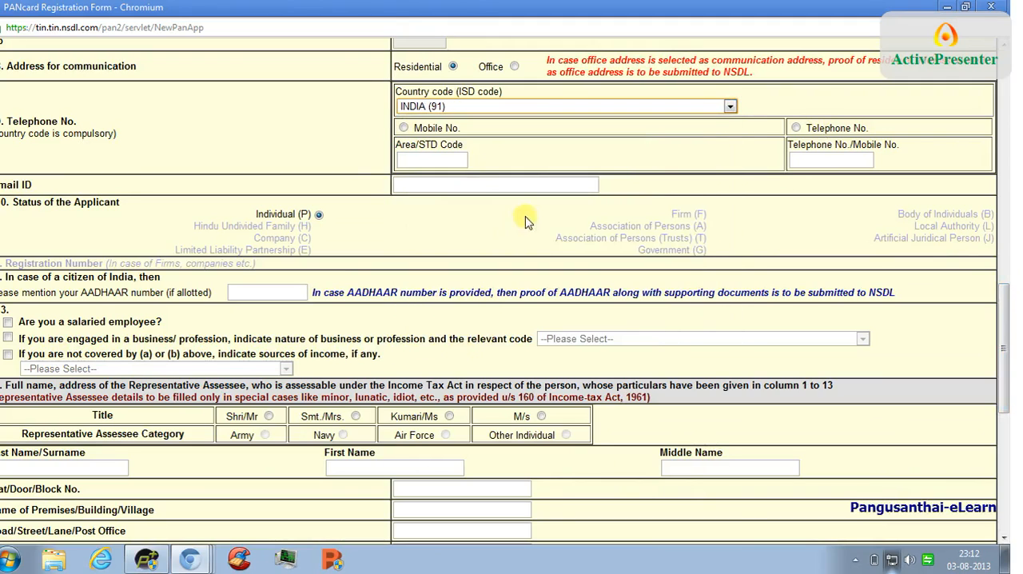
- Choose Telephone No. as the contact number type and enter 04268 as the Area/STD code
{"action": "left_click", "coordinate": [405, 127]}
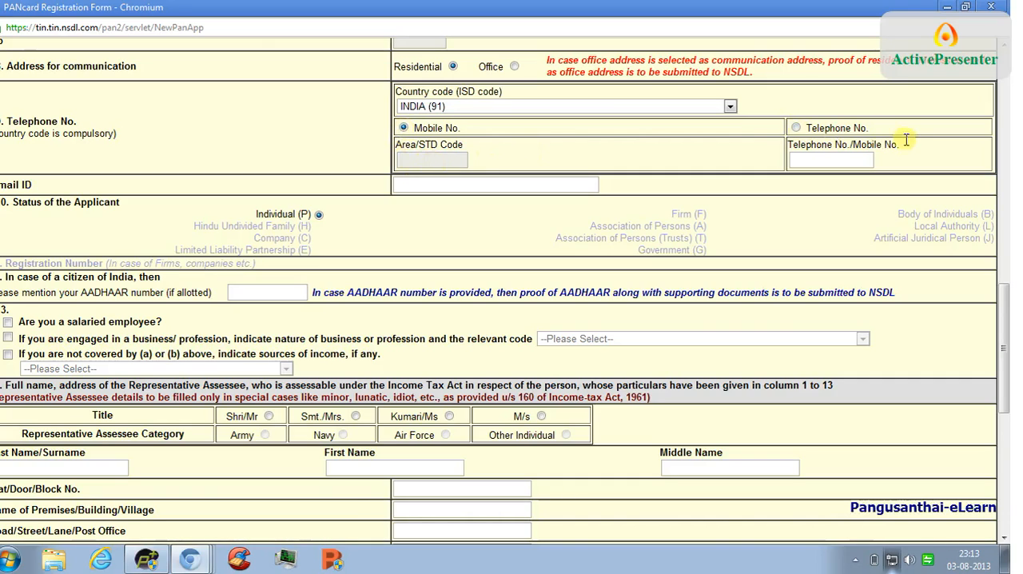
{"action": "left_click", "coordinate": [795, 129]}
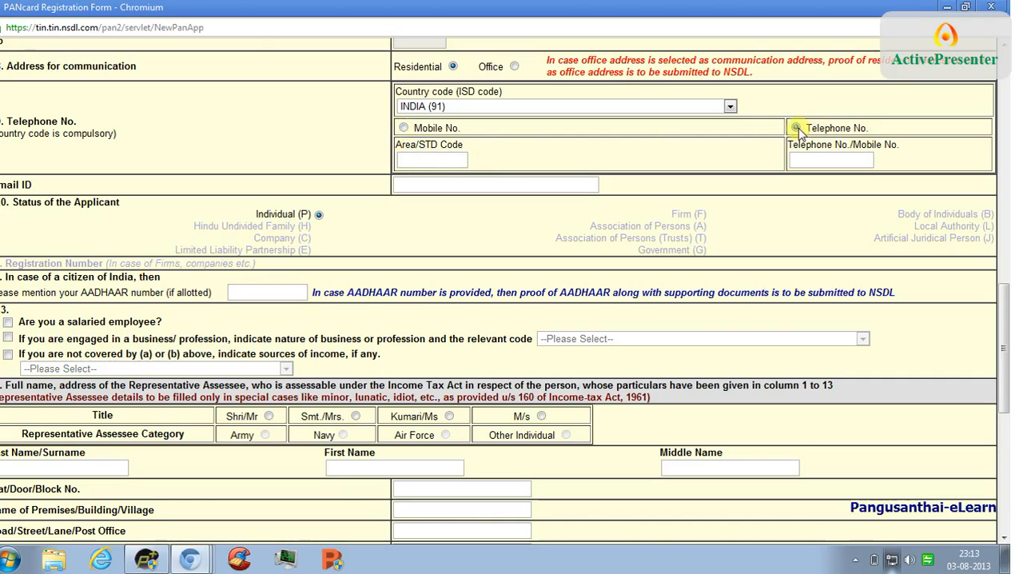
{"action": "left_click", "coordinate": [800, 160]}
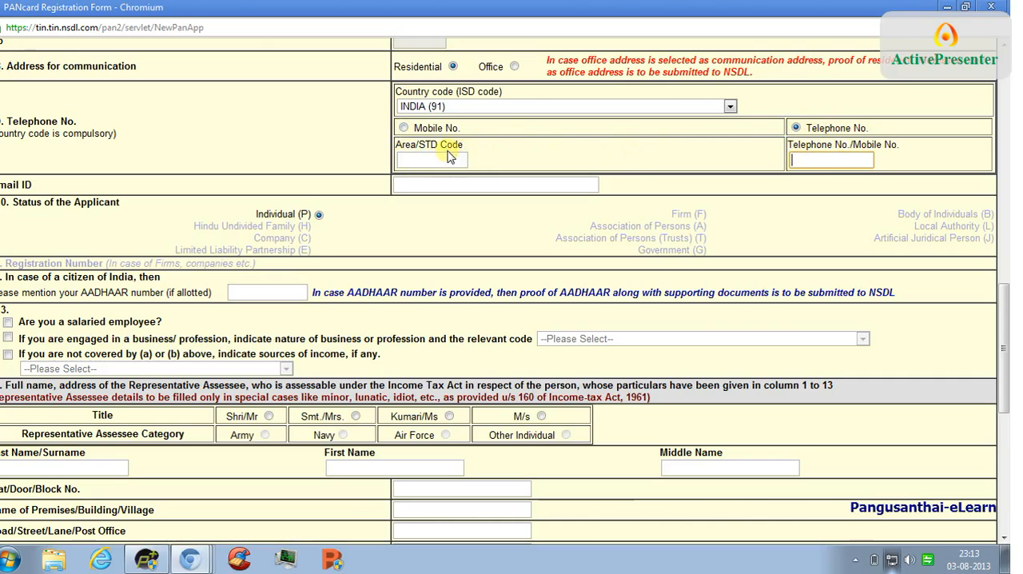
{"action": "left_click", "coordinate": [423, 162]}
{"action": "type", "text": "0"}
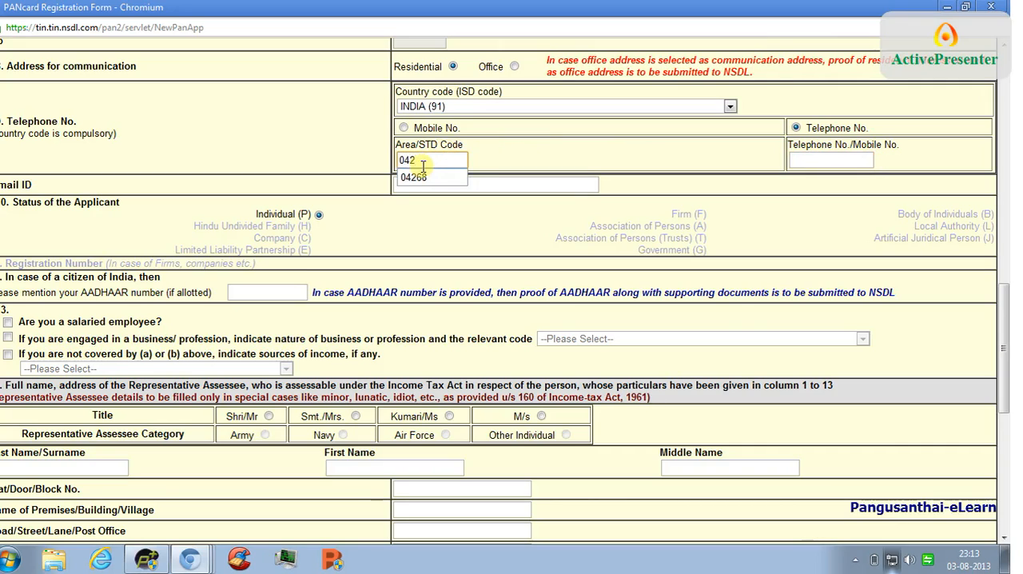
{"action": "type", "text": "42"}
{"action": "left_click", "coordinate": [422, 178]}
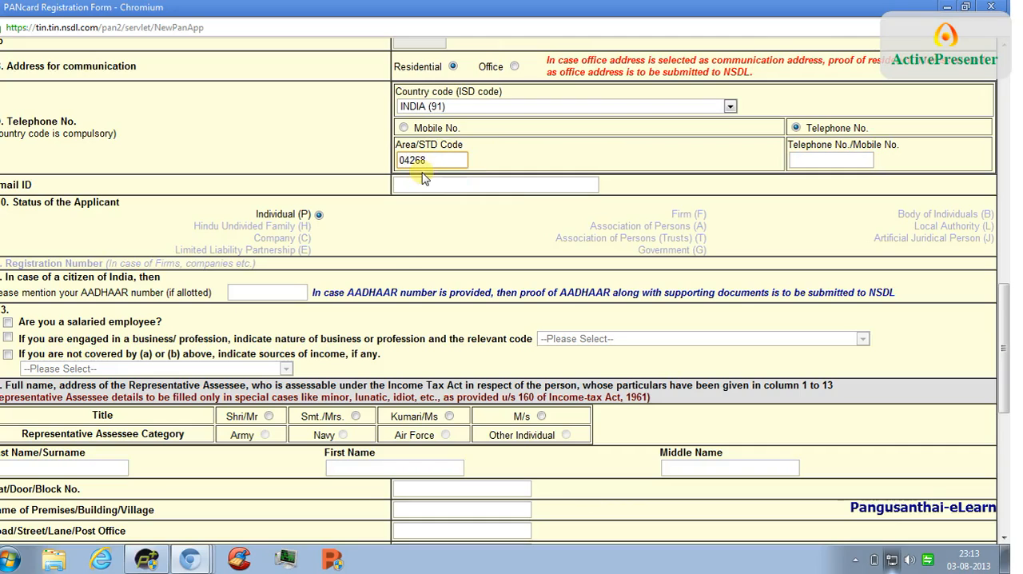
{"action": "left_click", "coordinate": [396, 253]}
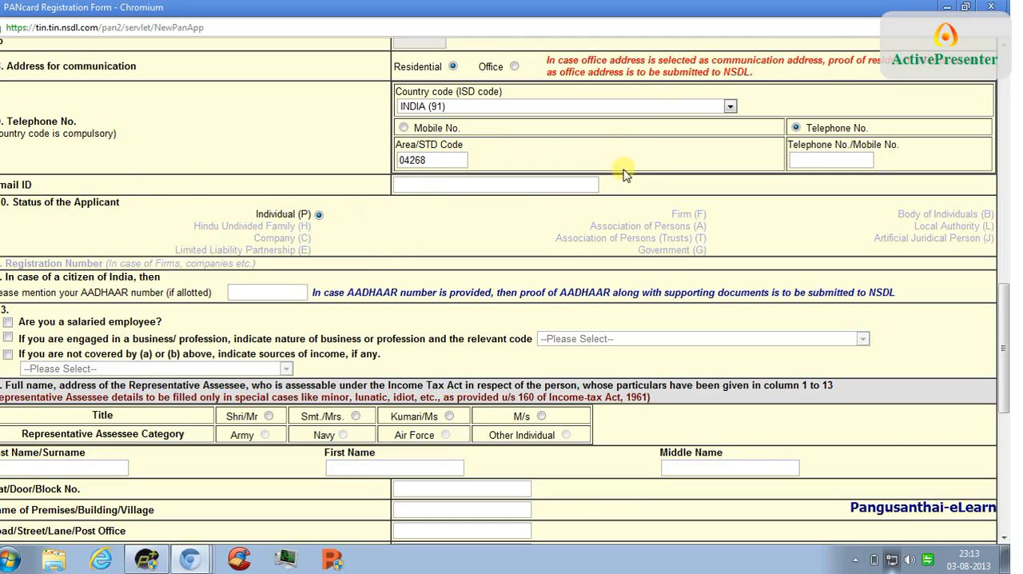
- Fill in the applicant's e-mail address in the Email ID field
{"action": "left_click", "coordinate": [408, 181]}
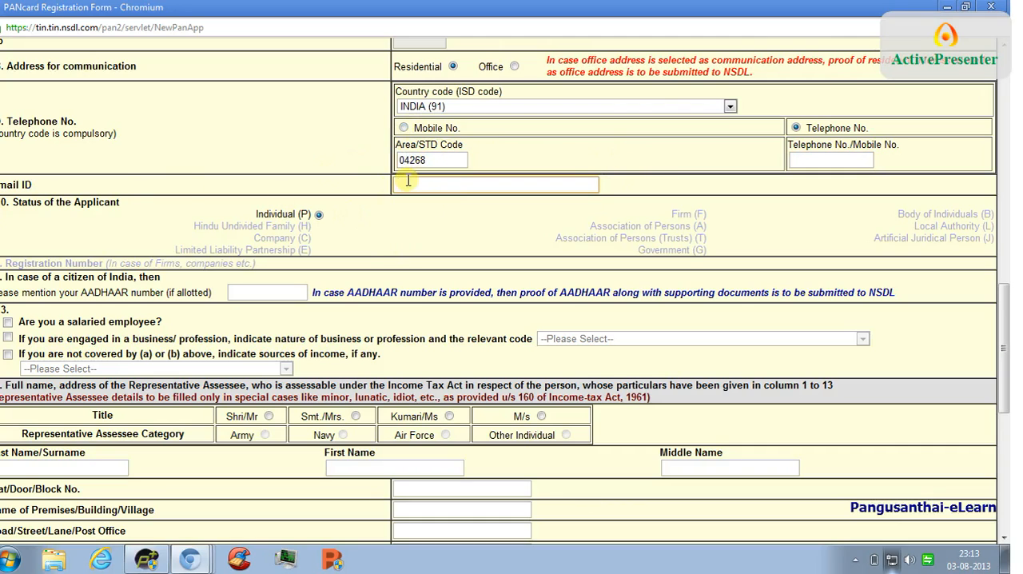
{"action": "type", "text": "it"}
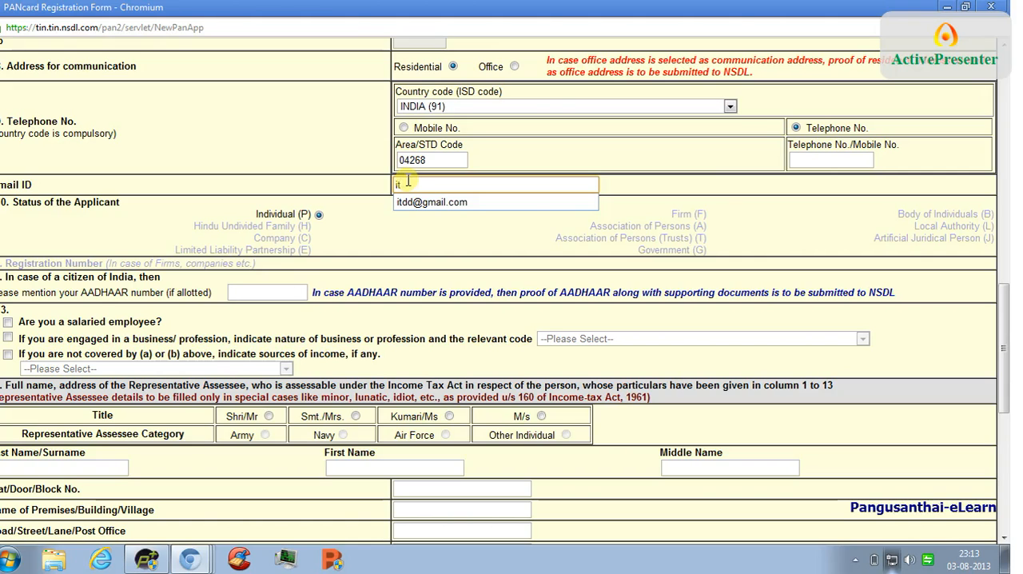
{"action": "key", "text": "BackSpace"}
{"action": "key", "text": "BackSpace"}
{"action": "type", "text": "p"}
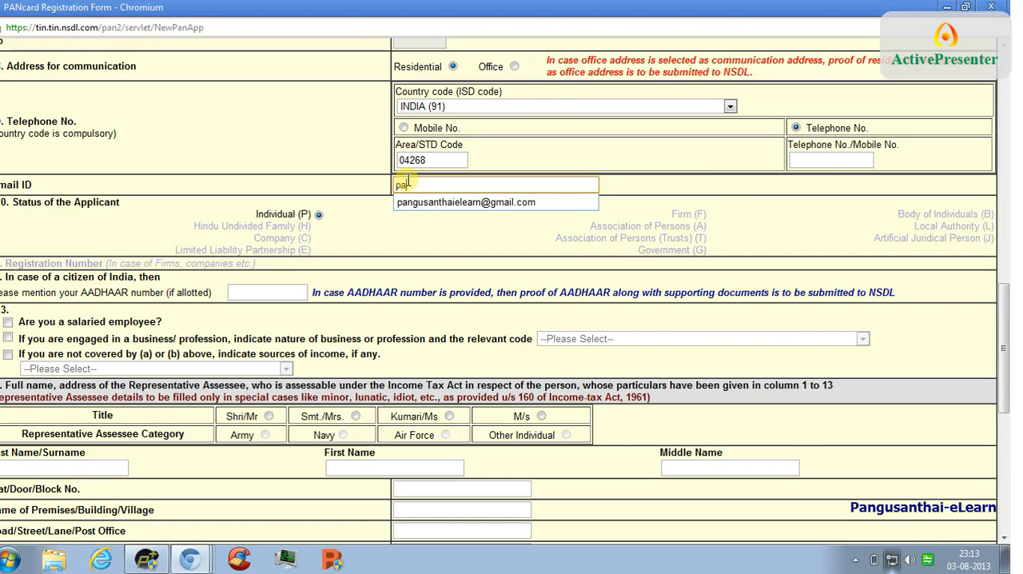
{"action": "type", "text": "a"}
{"action": "left_click", "coordinate": [428, 201]}
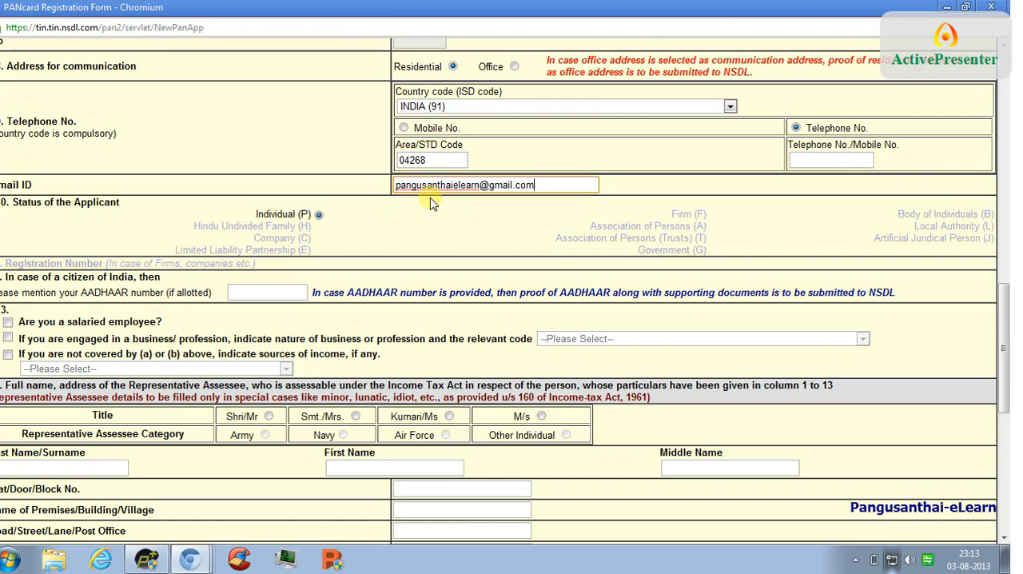
{"action": "left_click", "coordinate": [373, 214]}
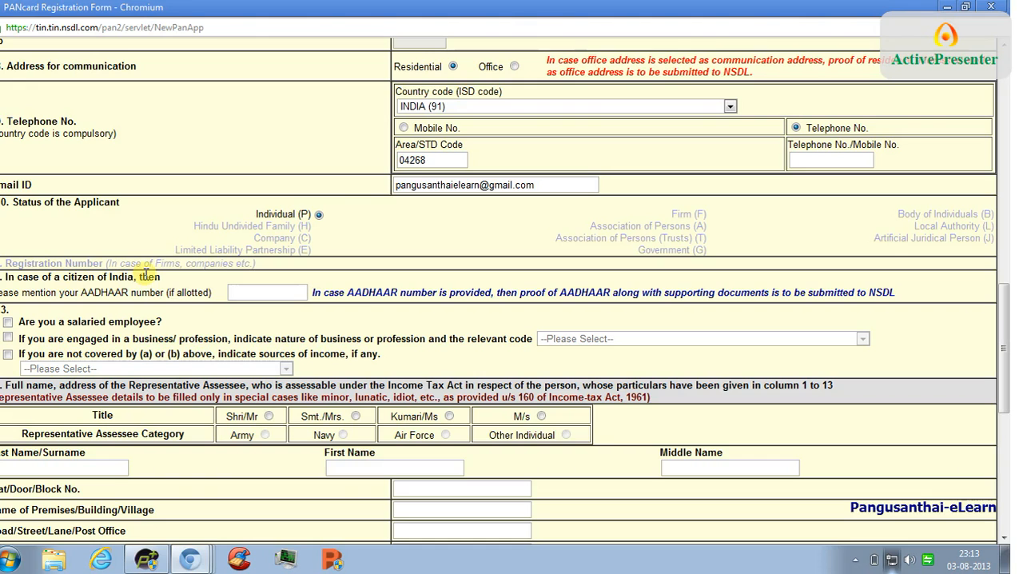
- Mark the applicant as a salaried employee in section 13, leaving the other income source options unselected
{"action": "scroll", "coordinate": [136, 284], "scroll_direction": "down", "scroll_amount": 1}
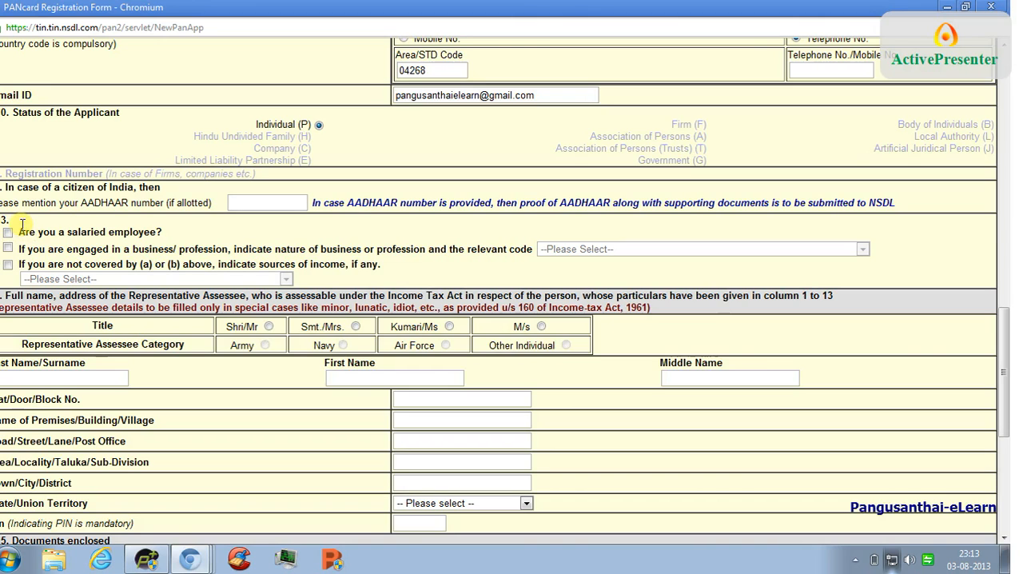
{"action": "left_click", "coordinate": [8, 264]}
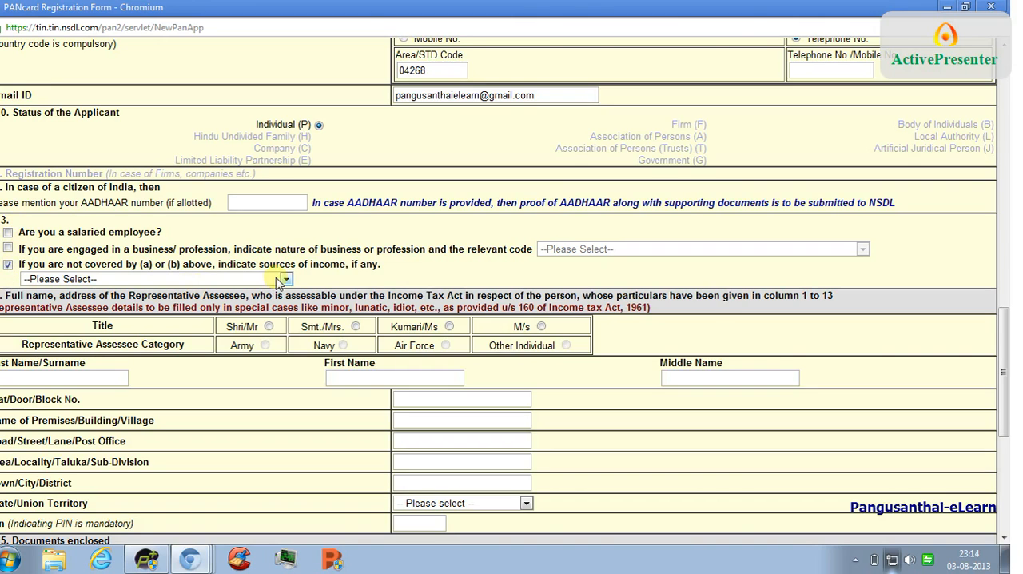
{"action": "left_click", "coordinate": [8, 265]}
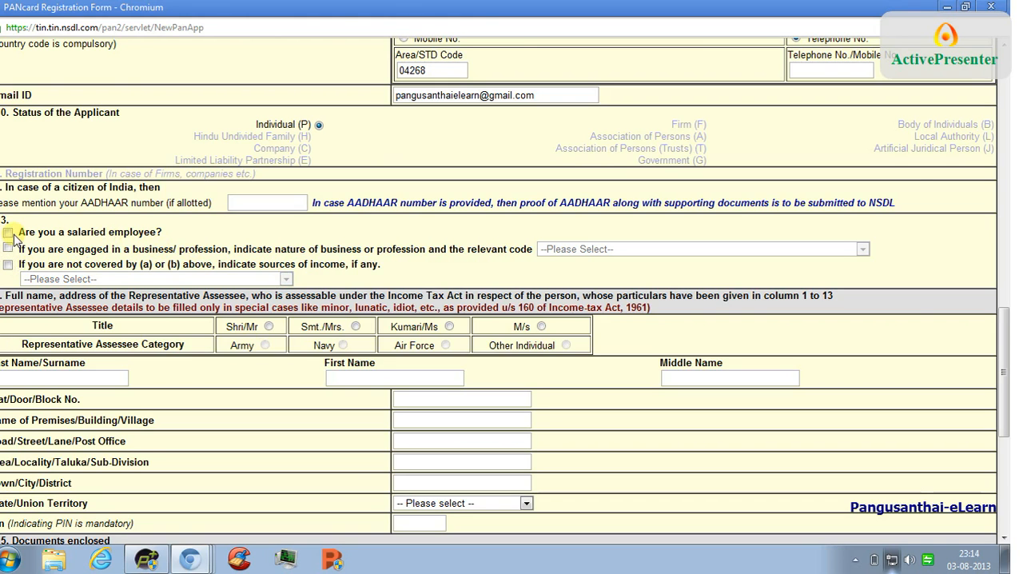
{"action": "left_click", "coordinate": [8, 234]}
- Under Documents enclosed, select Copy of voter's identity card as proof of identity and Copy of ration card as proof of address
{"action": "scroll", "coordinate": [66, 229], "scroll_direction": "down", "scroll_amount": 2}
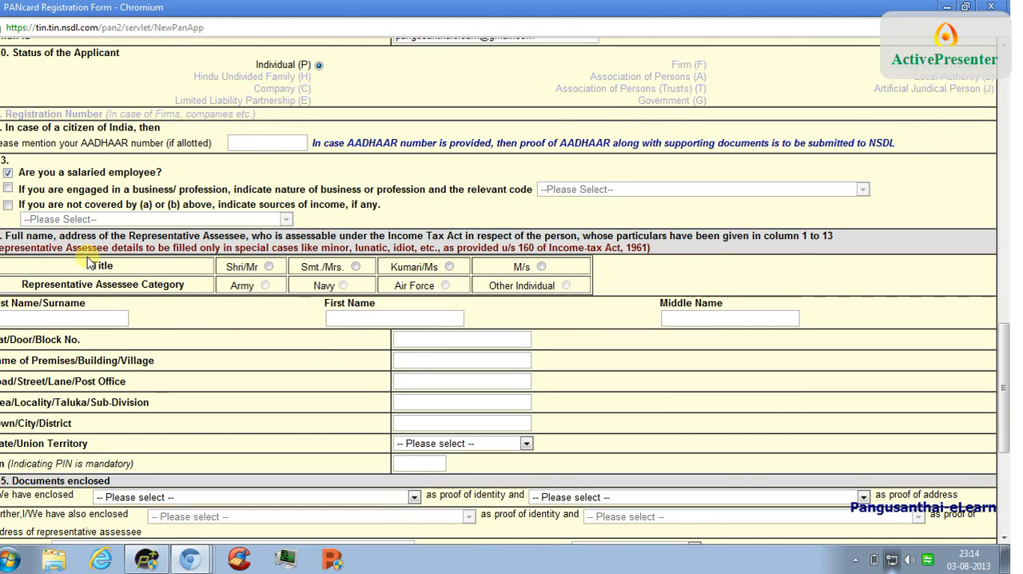
{"action": "scroll", "coordinate": [90, 262], "scroll_direction": "down", "scroll_amount": 3}
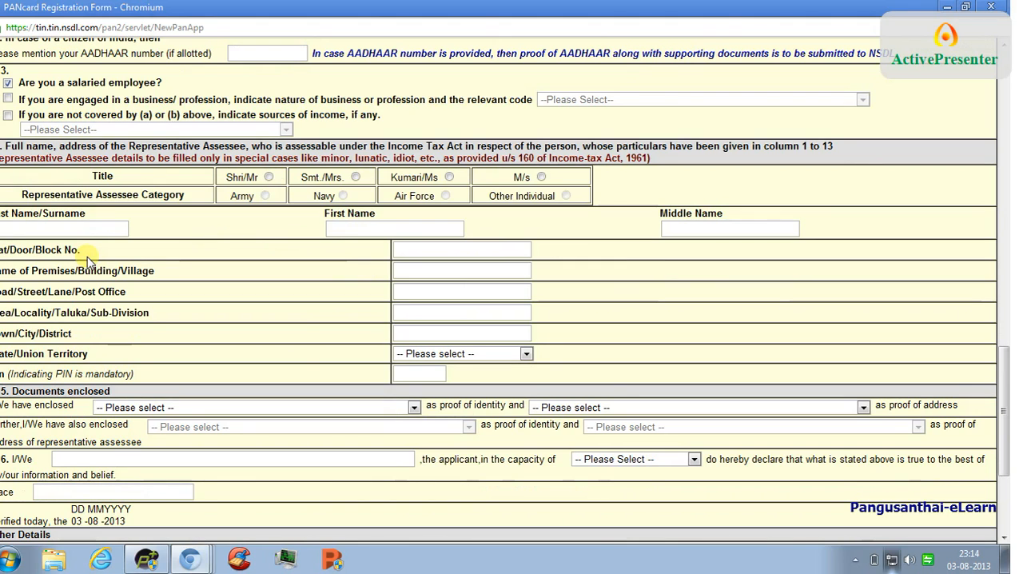
{"action": "scroll", "coordinate": [90, 308], "scroll_direction": "down", "scroll_amount": 1}
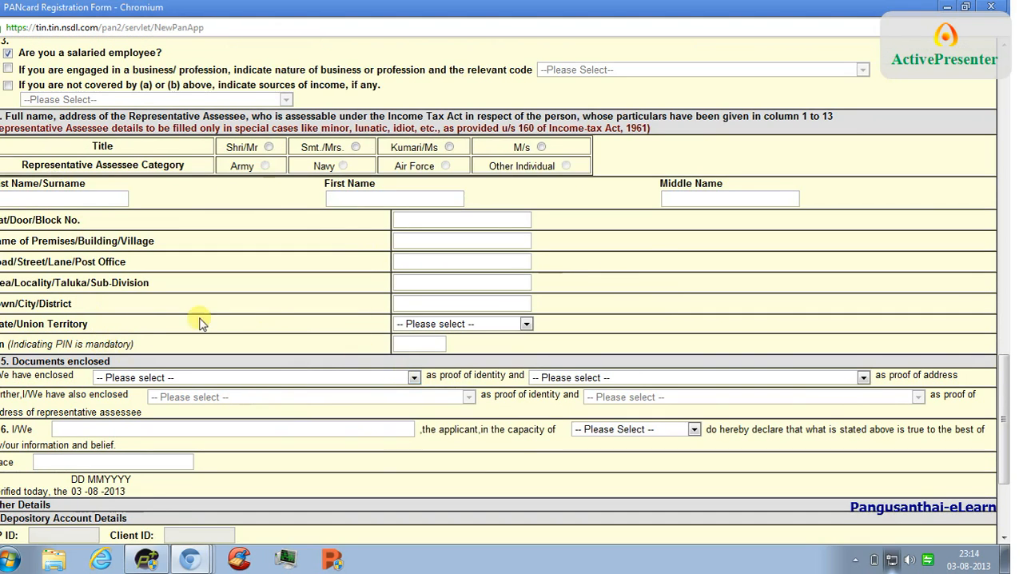
{"action": "left_click", "coordinate": [413, 378]}
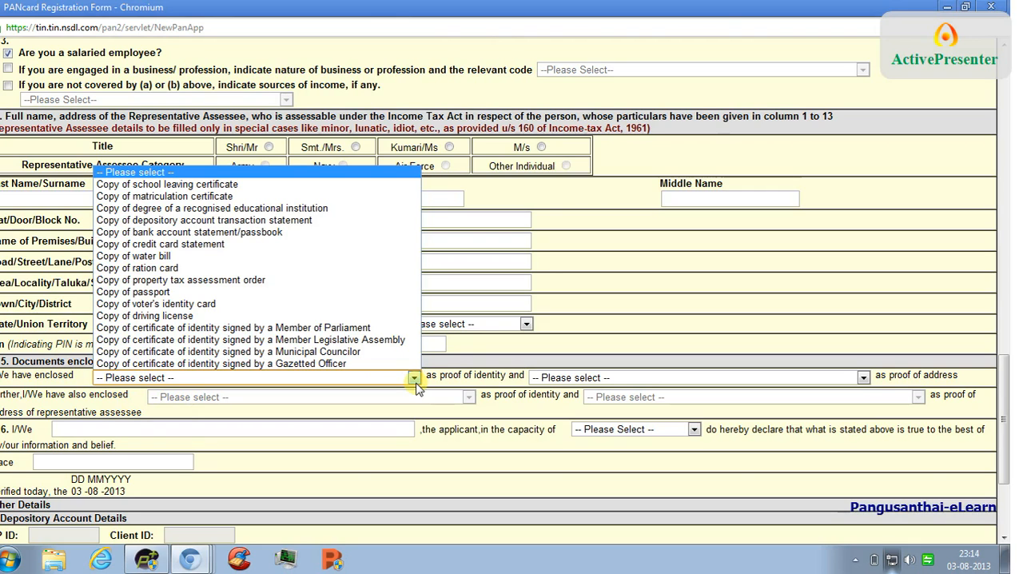
{"action": "left_click", "coordinate": [270, 305]}
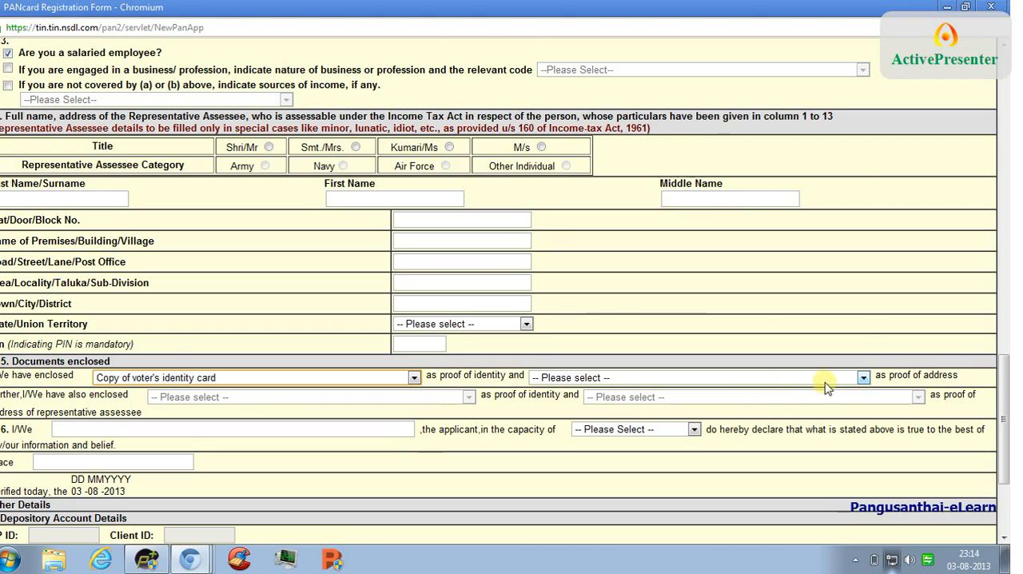
{"action": "left_click", "coordinate": [864, 377]}
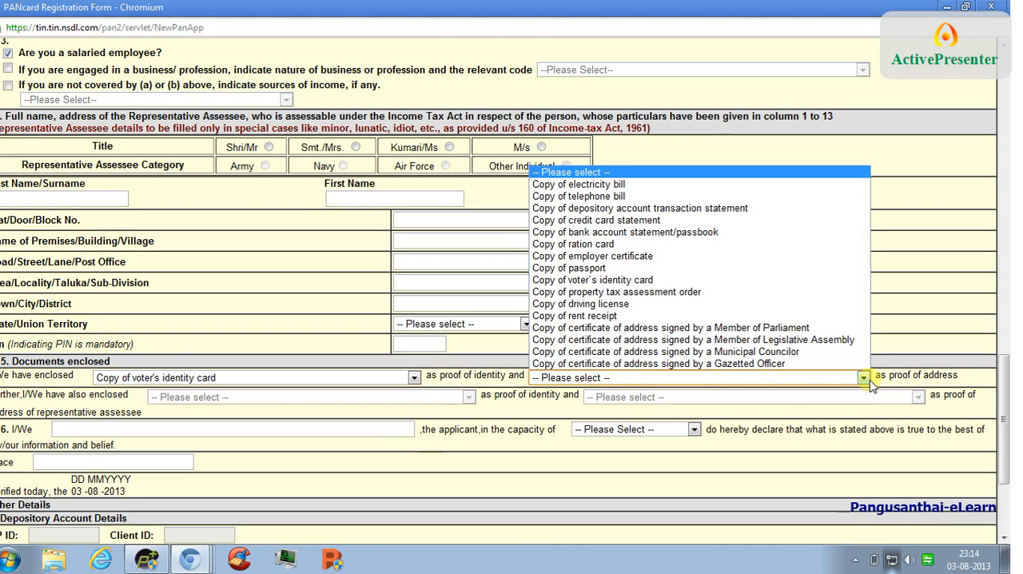
{"action": "left_click", "coordinate": [770, 244]}
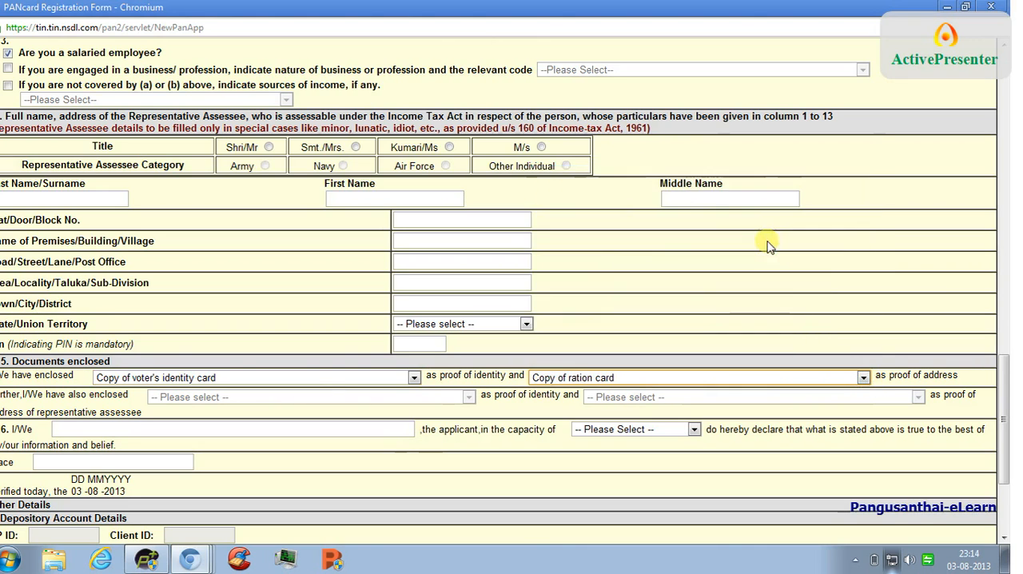
- Enter the applicant's name in the section 16 declaration and set the capacity to Himself/herself
{"action": "left_click", "coordinate": [232, 431]}
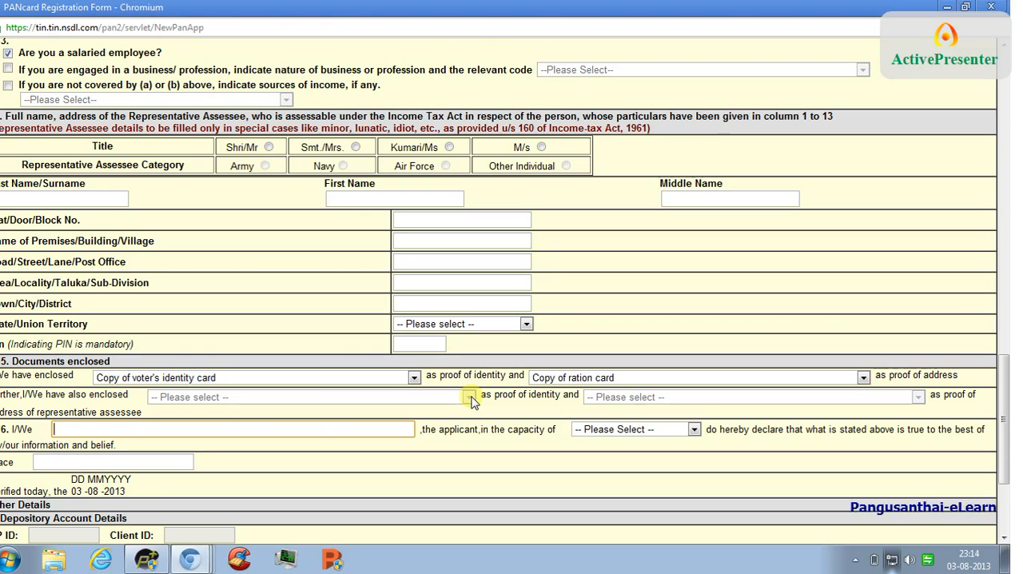
{"action": "type", "text": "de"}
{"action": "left_click", "coordinate": [90, 446]}
{"action": "left_click", "coordinate": [692, 430]}
{"action": "left_click", "coordinate": [689, 457]}
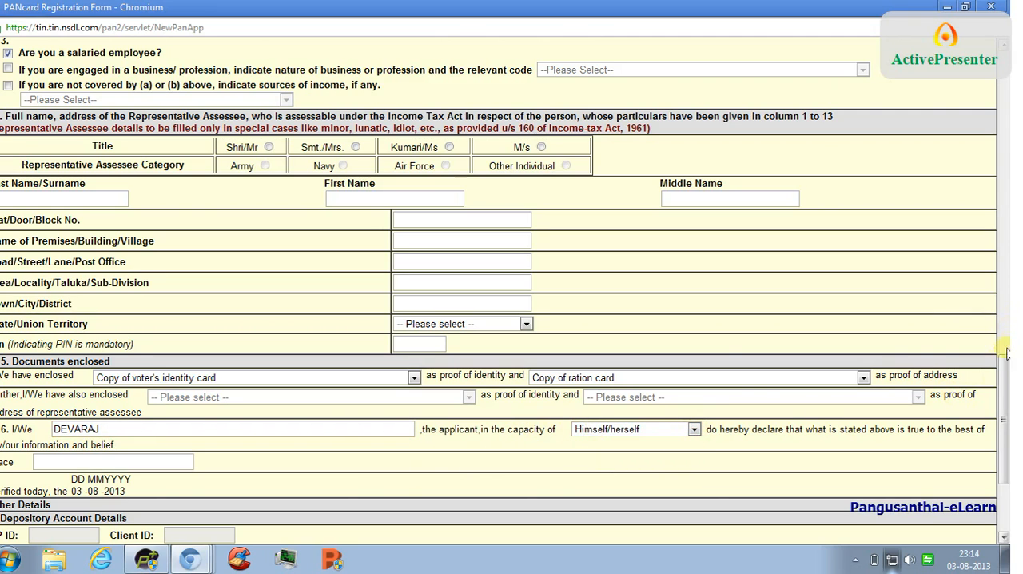
- Enter PUNE as the place of the declaration
{"action": "left_click_drag", "start_coordinate": [1006, 354], "coordinate": [1006, 388]}
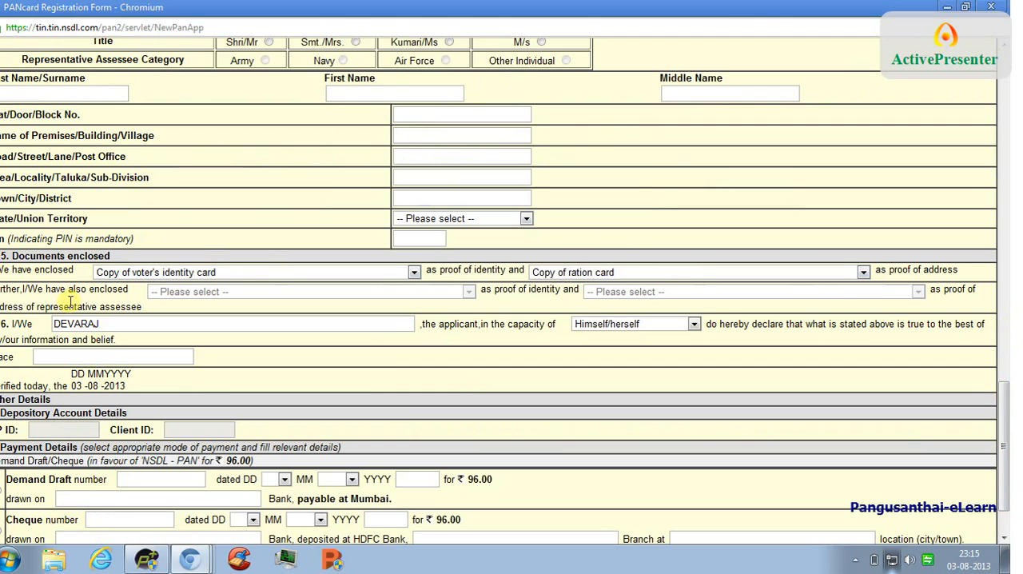
{"action": "left_click", "coordinate": [47, 357]}
{"action": "type", "text": "p"}
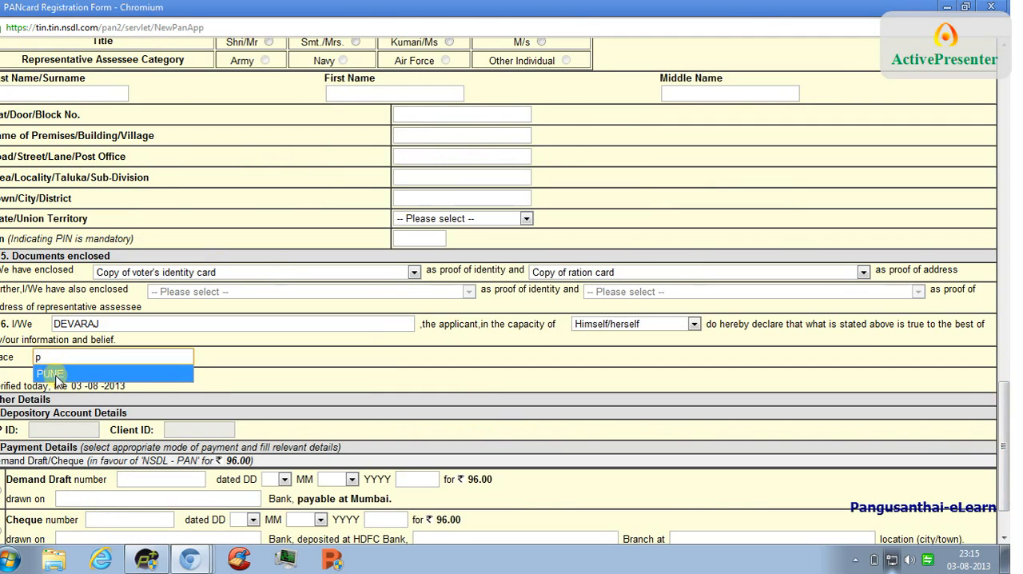
{"action": "left_click", "coordinate": [54, 374]}
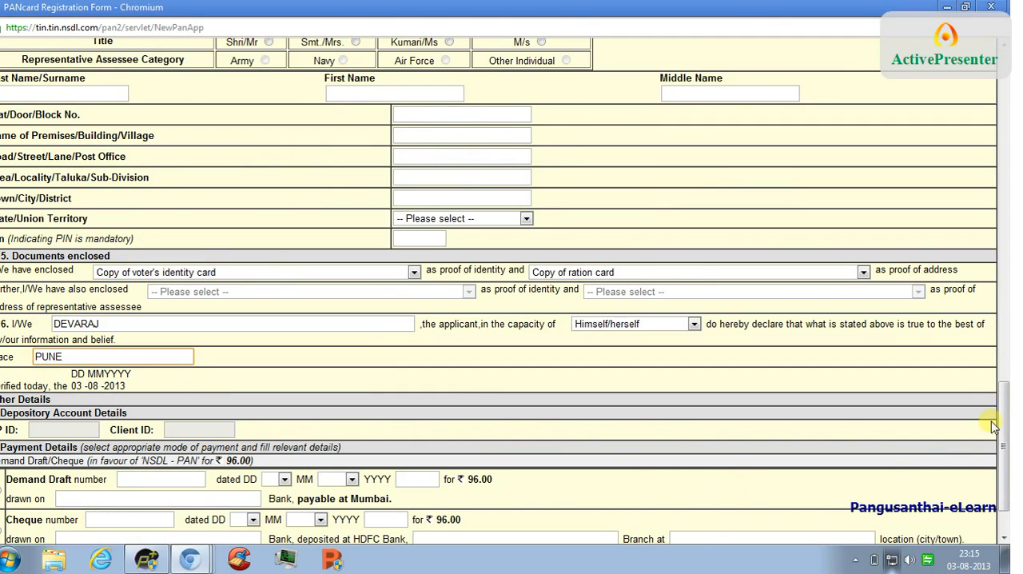
- Select Net Banking as the mode of payment in the Payment Details section
{"action": "left_click_drag", "start_coordinate": [1006, 417], "coordinate": [1007, 414]}
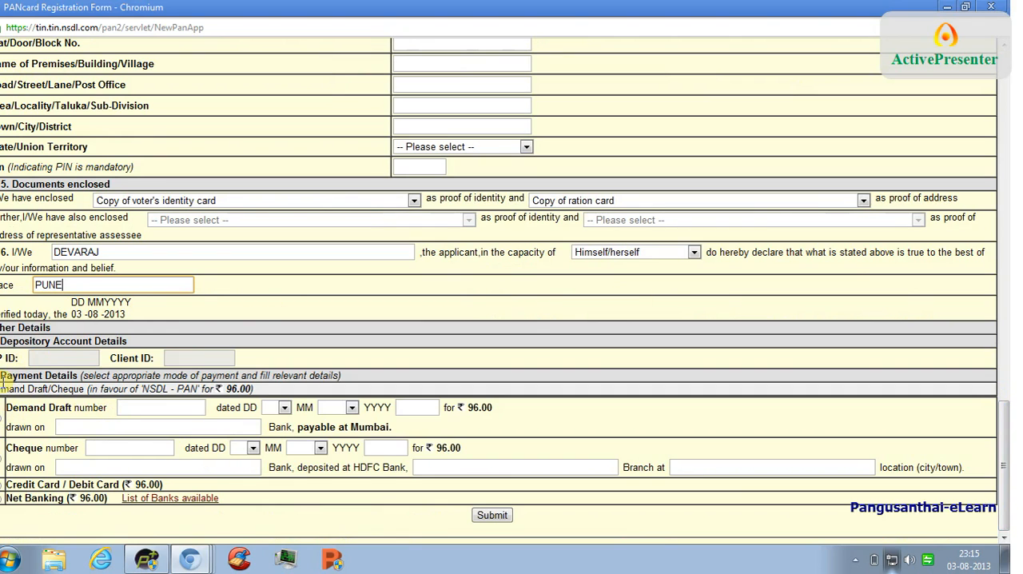
{"action": "left_click", "coordinate": [49, 363]}
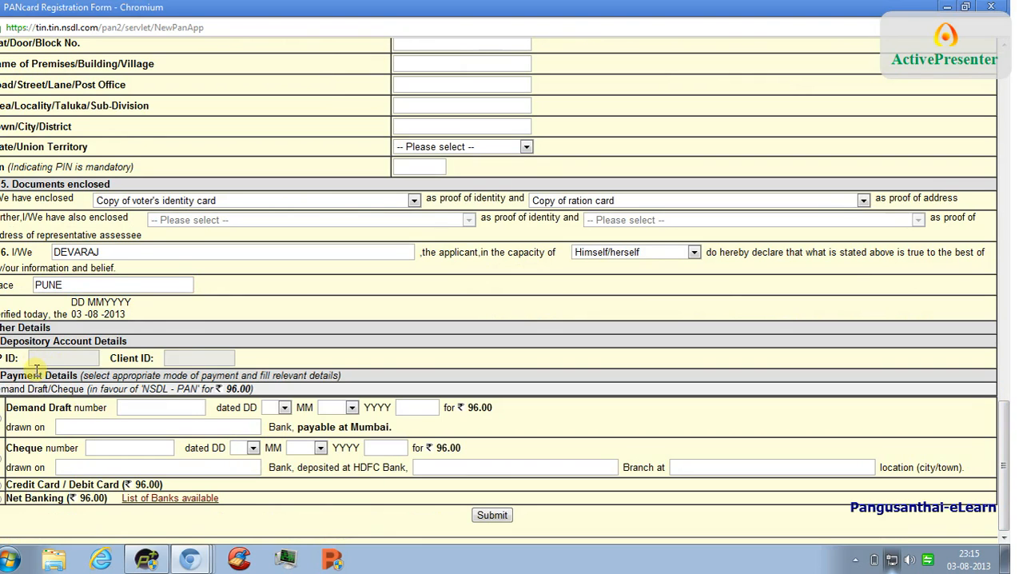
{"action": "double_click", "coordinate": [36, 367]}
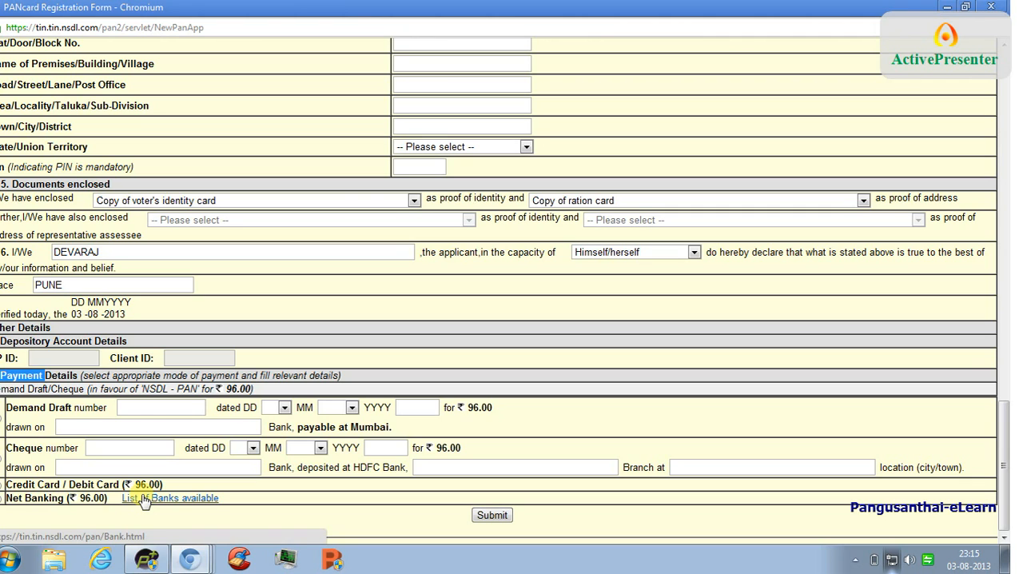
{"action": "left_click", "coordinate": [2, 498]}
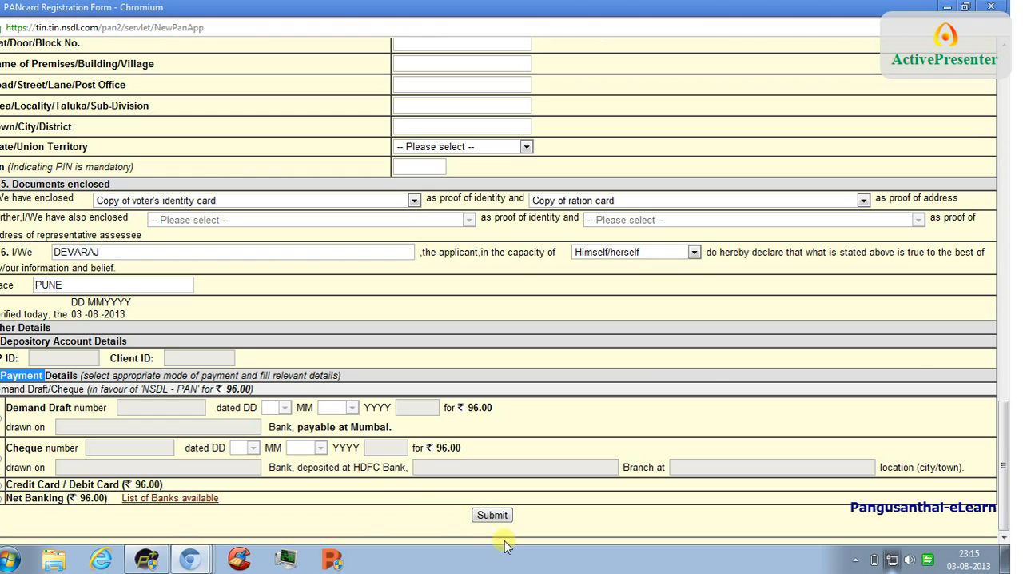
- Choose Other Individuals as the applicant category in the Assessing Officer section at the start of the form
{"action": "left_click_drag", "start_coordinate": [1007, 447], "coordinate": [1006, 100]}
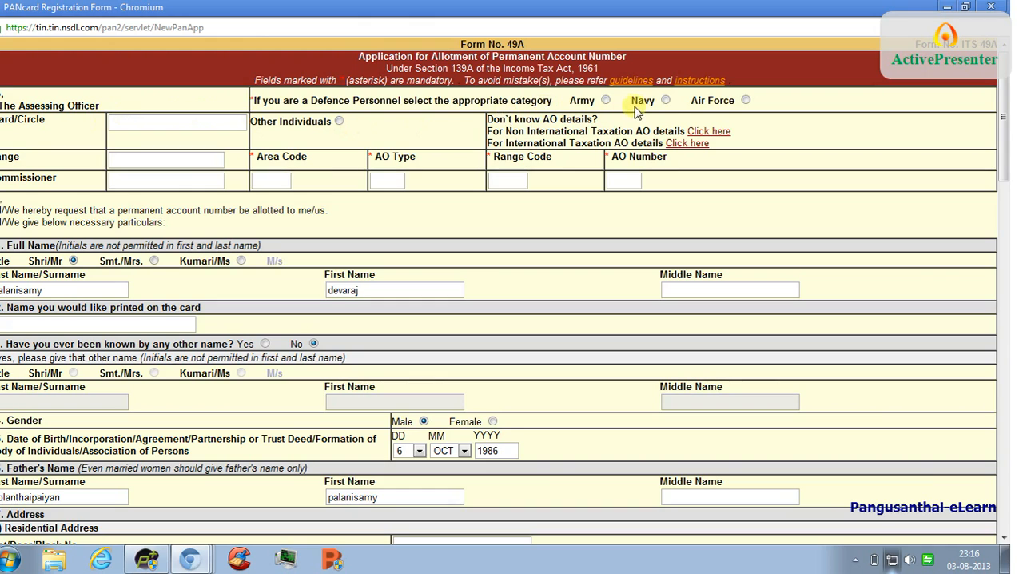
{"action": "left_click", "coordinate": [338, 122]}
{"action": "left_click", "coordinate": [254, 181]}
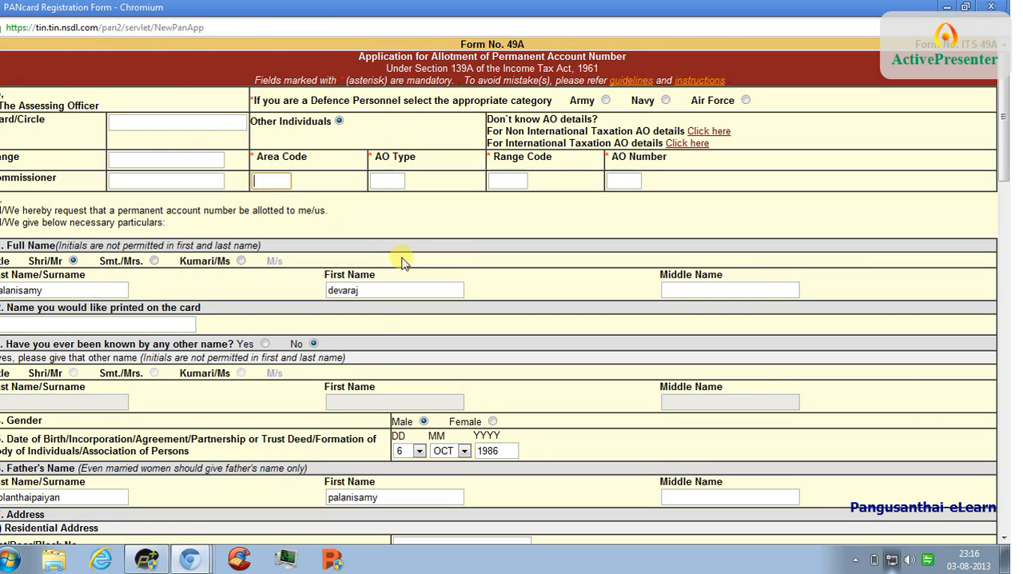
{"action": "left_click", "coordinate": [348, 201]}
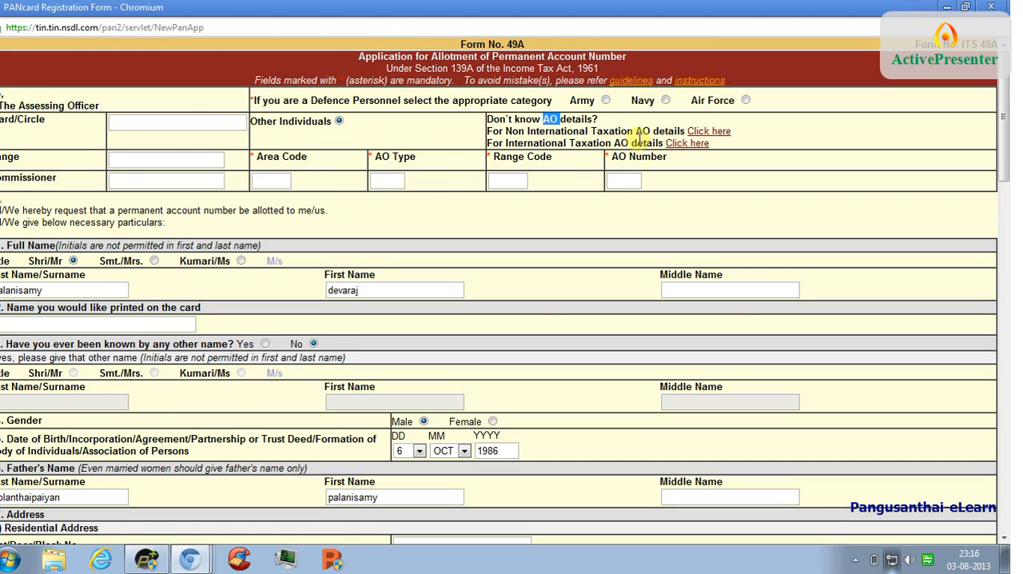
- Open the AO code search for Non International Taxation and list the AO codes for the city NAMAKKAL
{"action": "left_click", "coordinate": [719, 132]}
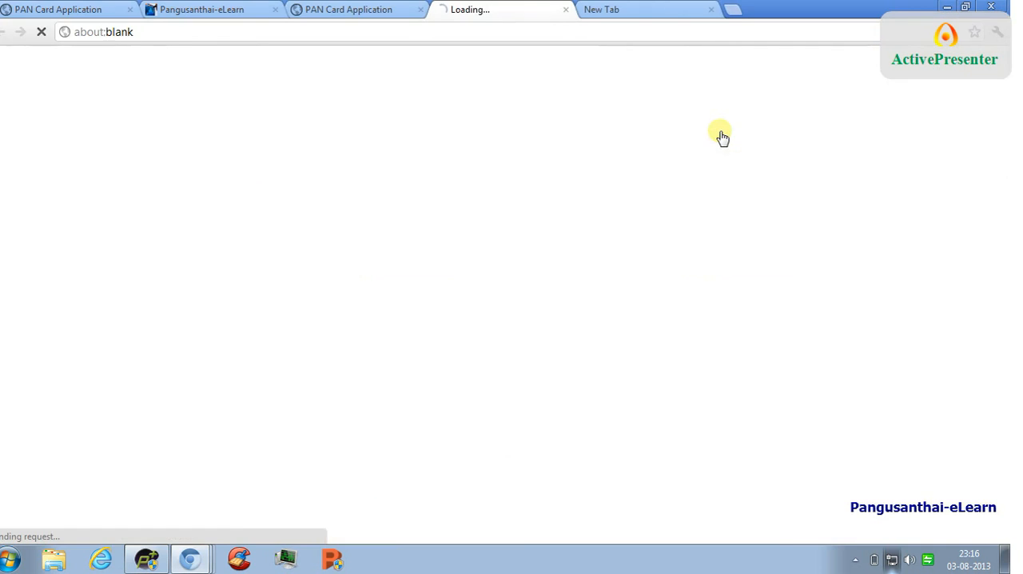
{"action": "scroll", "coordinate": [455, 279], "scroll_direction": "down", "scroll_amount": 1}
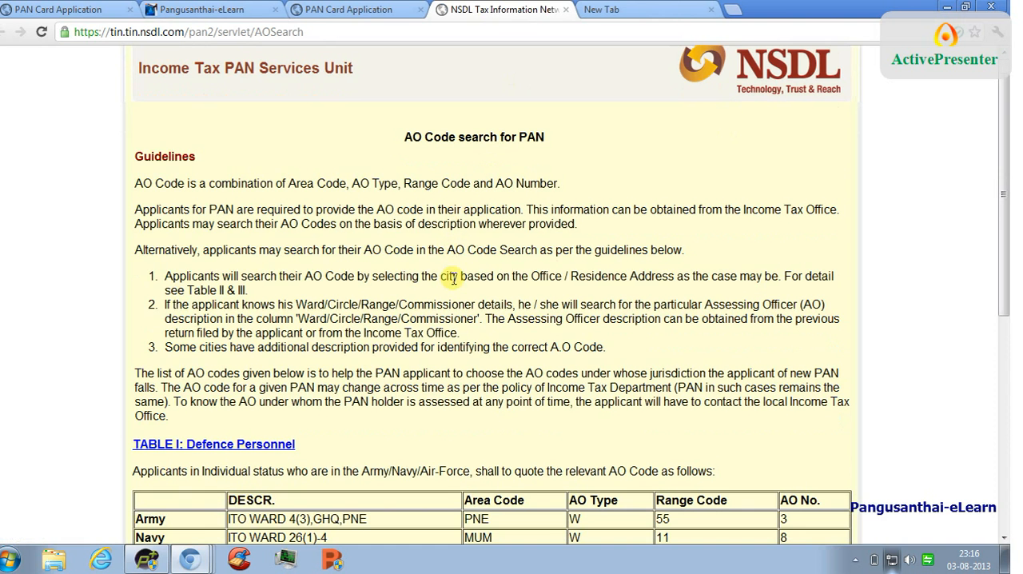
{"action": "scroll", "coordinate": [412, 379], "scroll_direction": "down", "scroll_amount": 2}
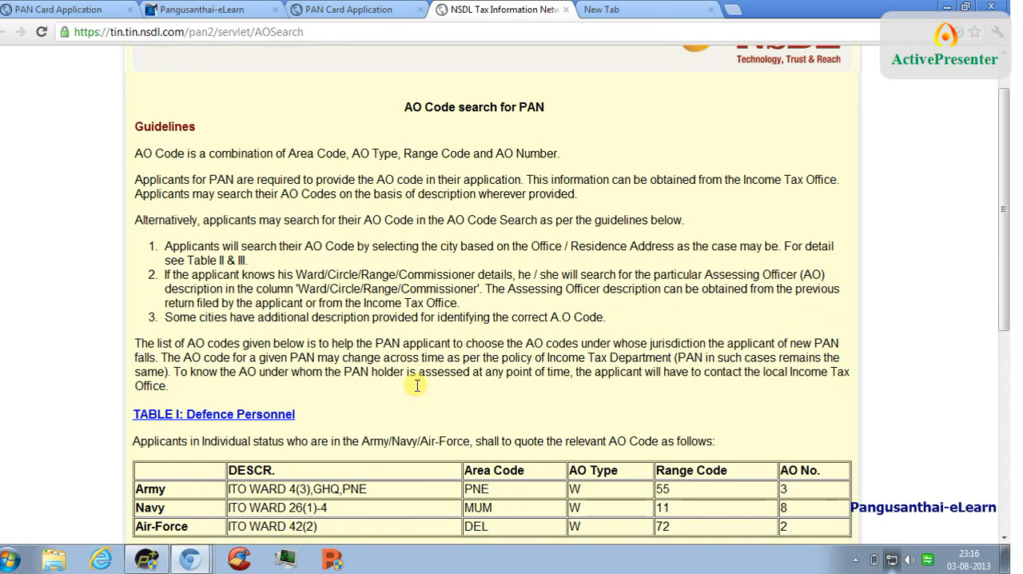
{"action": "scroll", "coordinate": [417, 385], "scroll_direction": "down", "scroll_amount": 10}
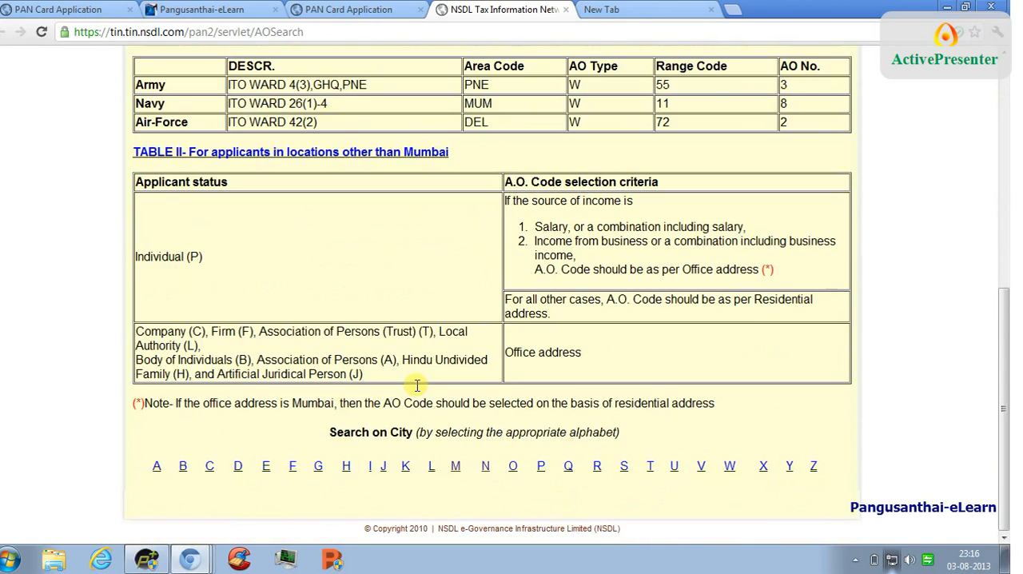
{"action": "scroll", "coordinate": [417, 388], "scroll_direction": "up", "scroll_amount": 3}
{"action": "scroll", "coordinate": [418, 393], "scroll_direction": "down", "scroll_amount": 3}
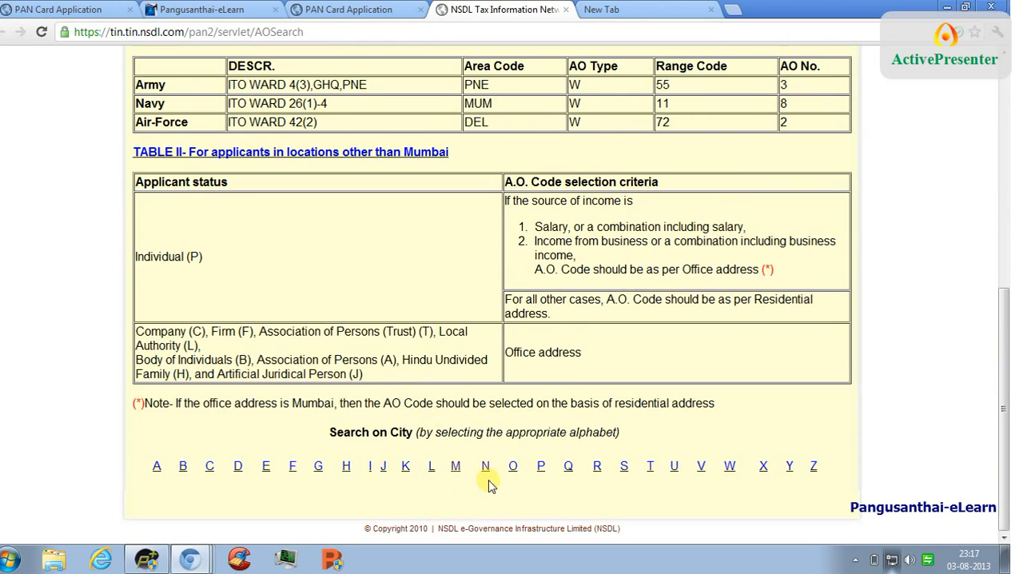
{"action": "left_click", "coordinate": [485, 468]}
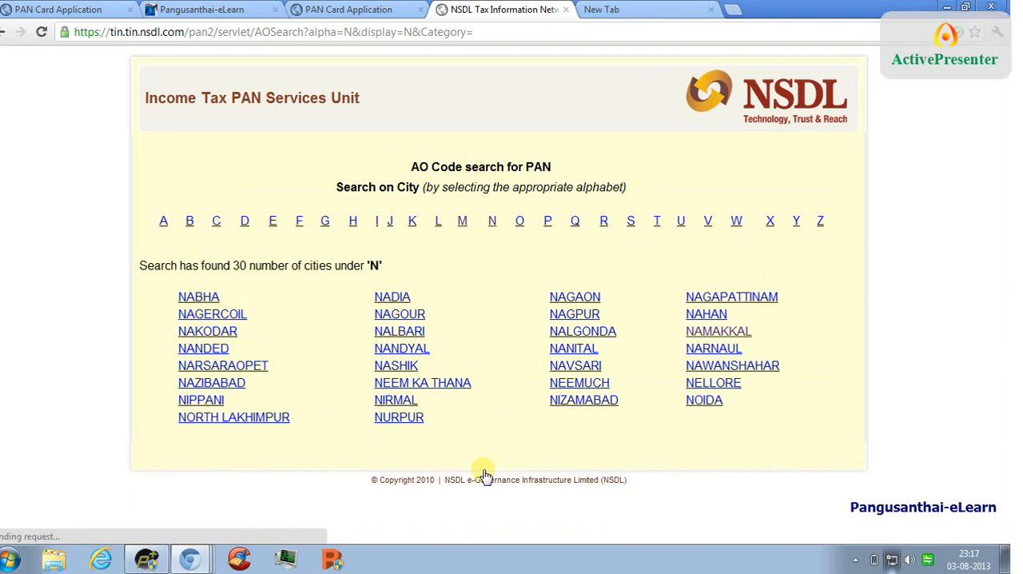
{"action": "left_click", "coordinate": [732, 336]}
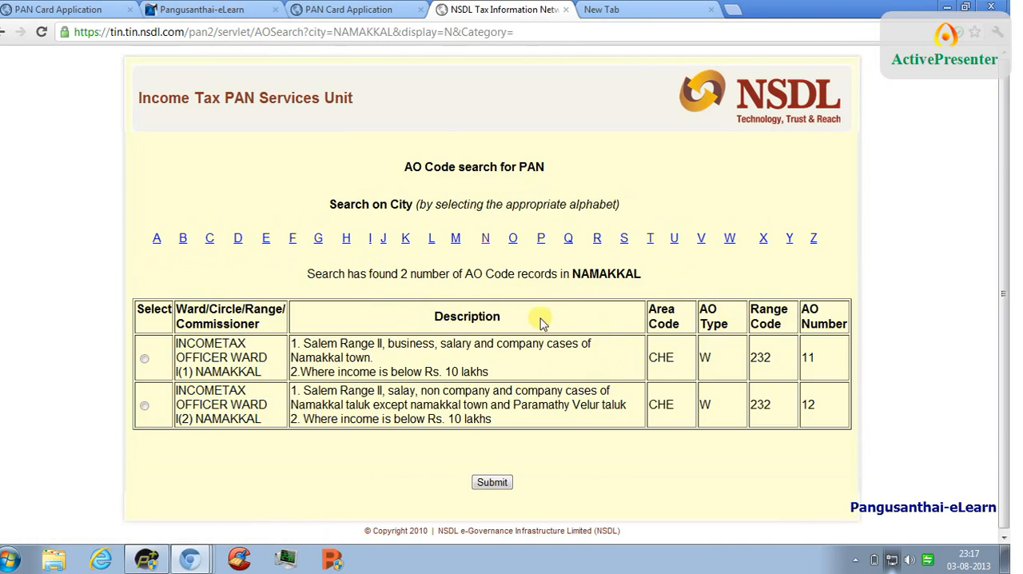
- Select the INCOMETAX OFFICER WARD I(1) NAMAKKAL record and copy its area code CHE into the form's Area Code
{"action": "left_click", "coordinate": [144, 359]}
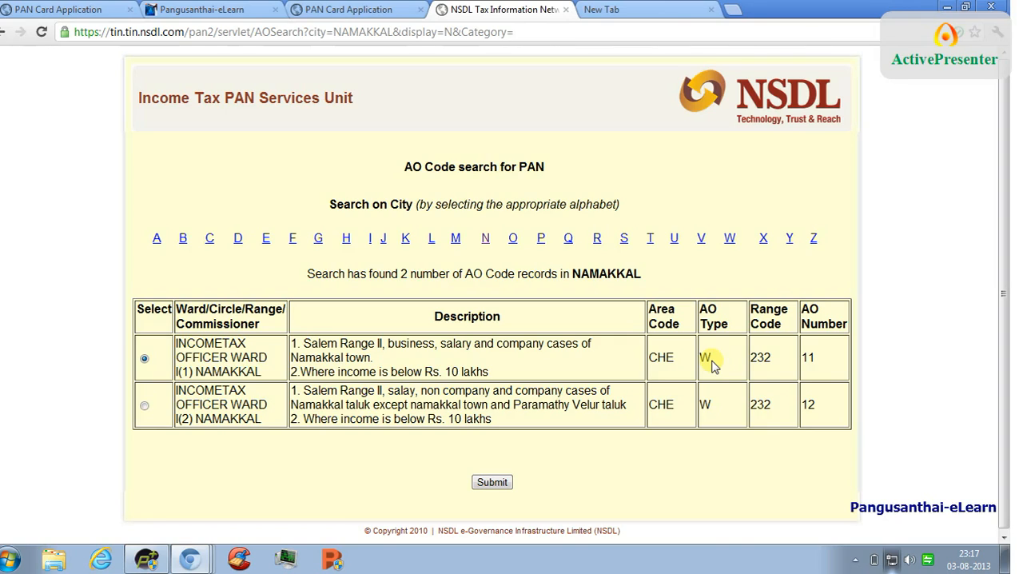
{"action": "double_click", "coordinate": [663, 357]}
{"action": "key", "text": "ctrl+c"}
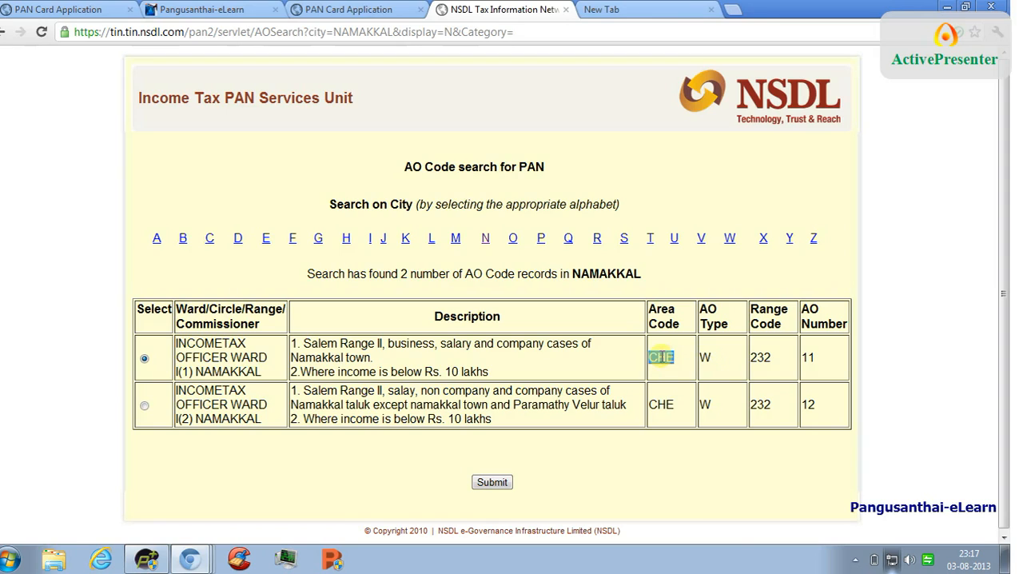
{"action": "mouse_move", "coordinate": [199, 564]}
{"action": "left_click", "coordinate": [190, 524]}
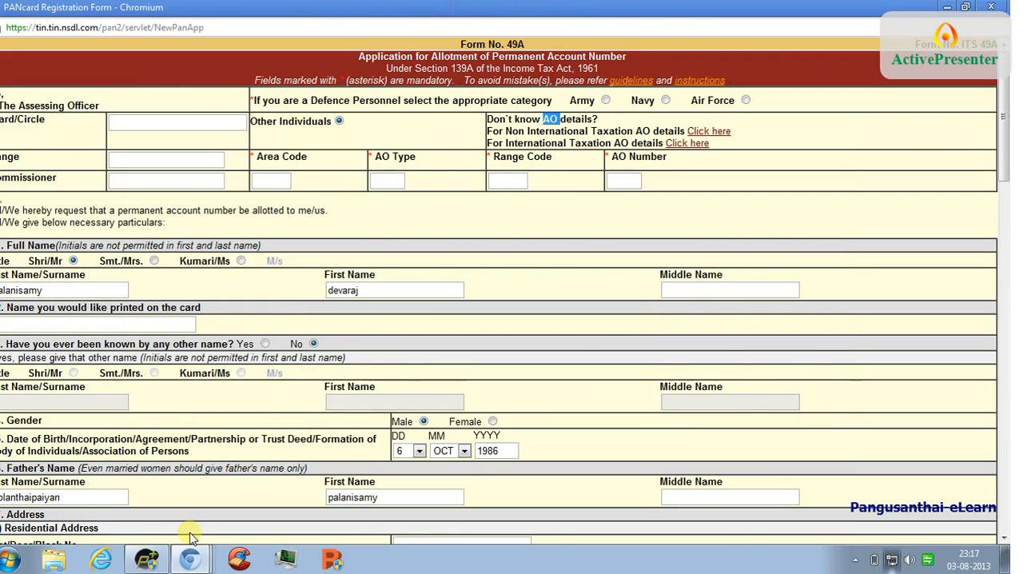
{"action": "left_click", "coordinate": [270, 180]}
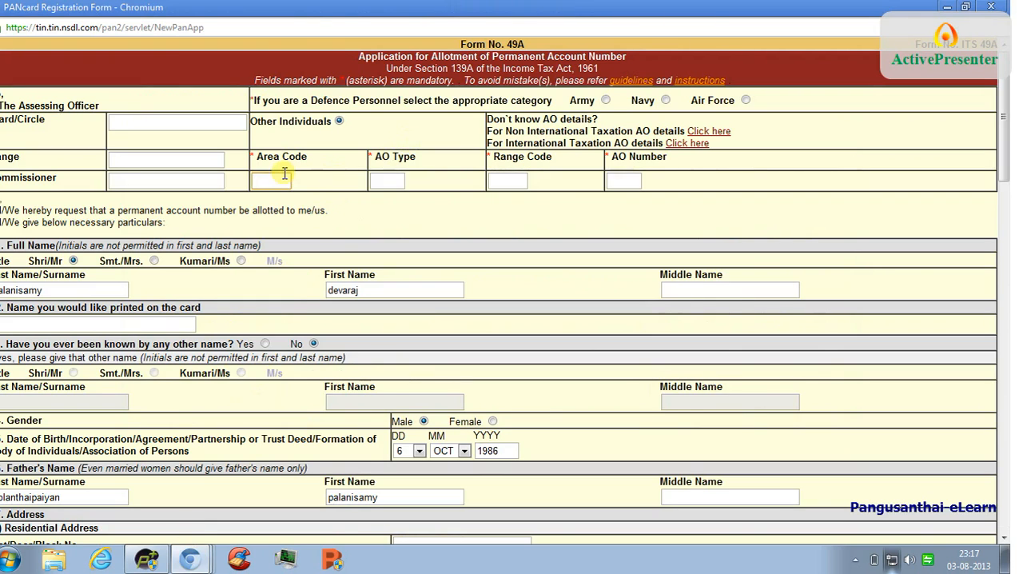
{"action": "key", "text": "ctrl+v"}
- Copy the range code 232 from the selected AO record and set the form's AO Type to W
{"action": "left_click", "coordinate": [387, 181]}
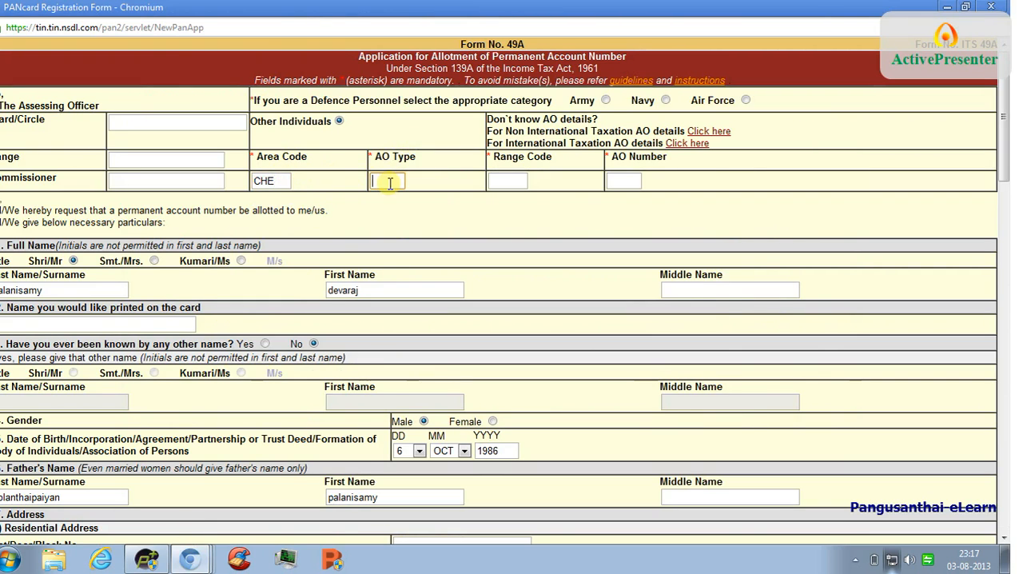
{"action": "type", "text": "8"}
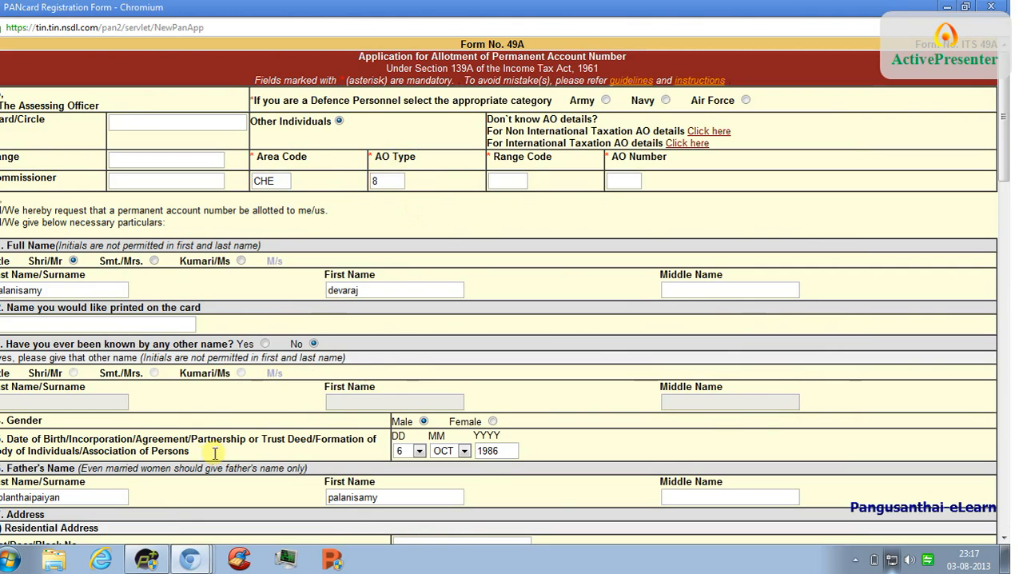
{"action": "mouse_move", "coordinate": [185, 558]}
{"action": "left_click", "coordinate": [193, 500]}
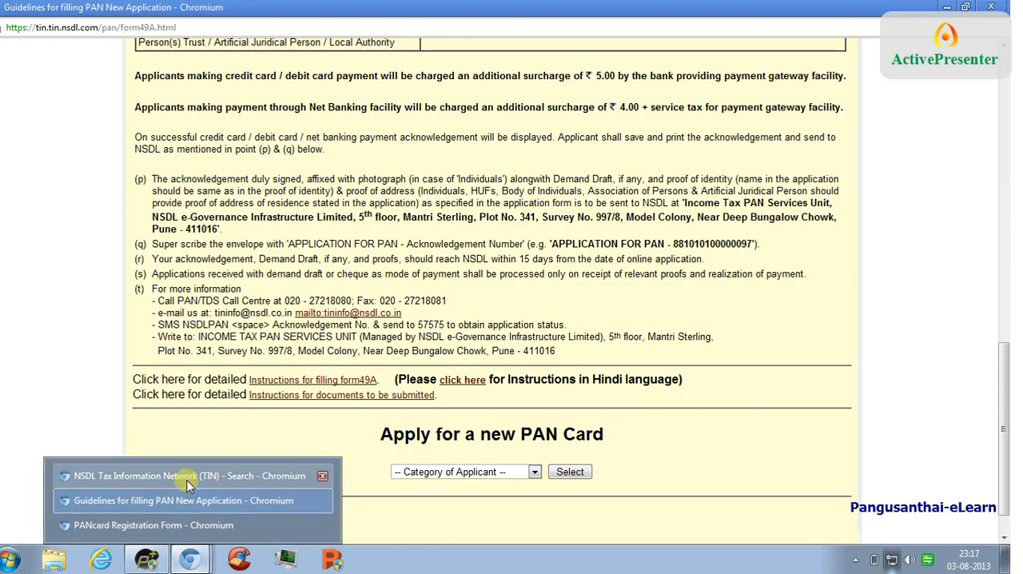
{"action": "left_click", "coordinate": [190, 465]}
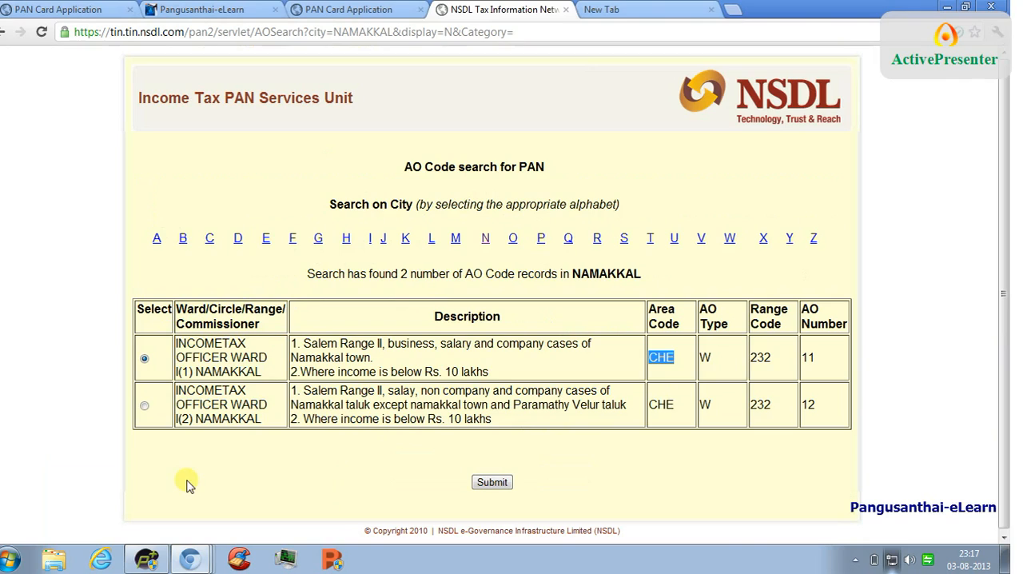
{"action": "double_click", "coordinate": [759, 357]}
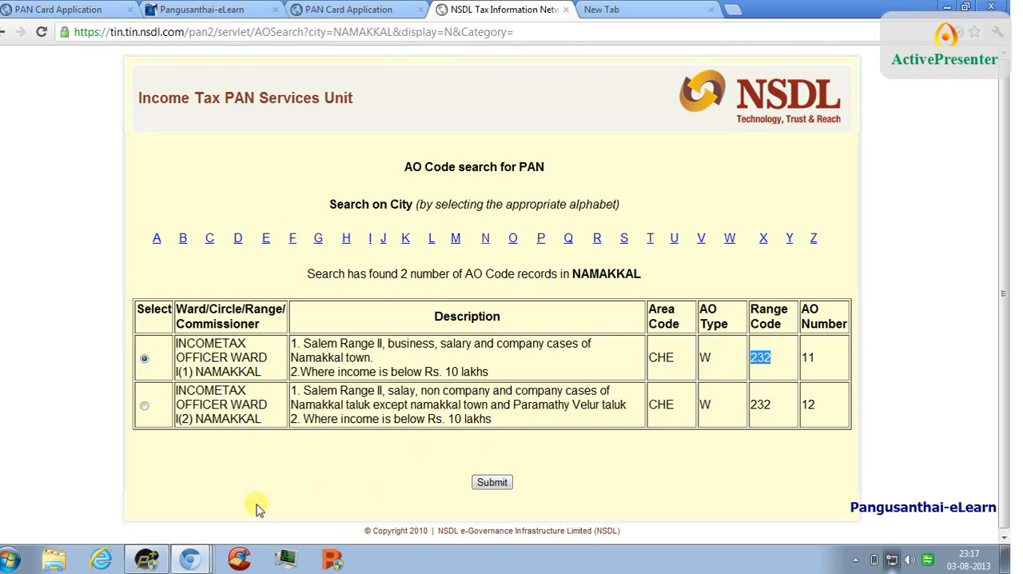
{"action": "mouse_move", "coordinate": [195, 550]}
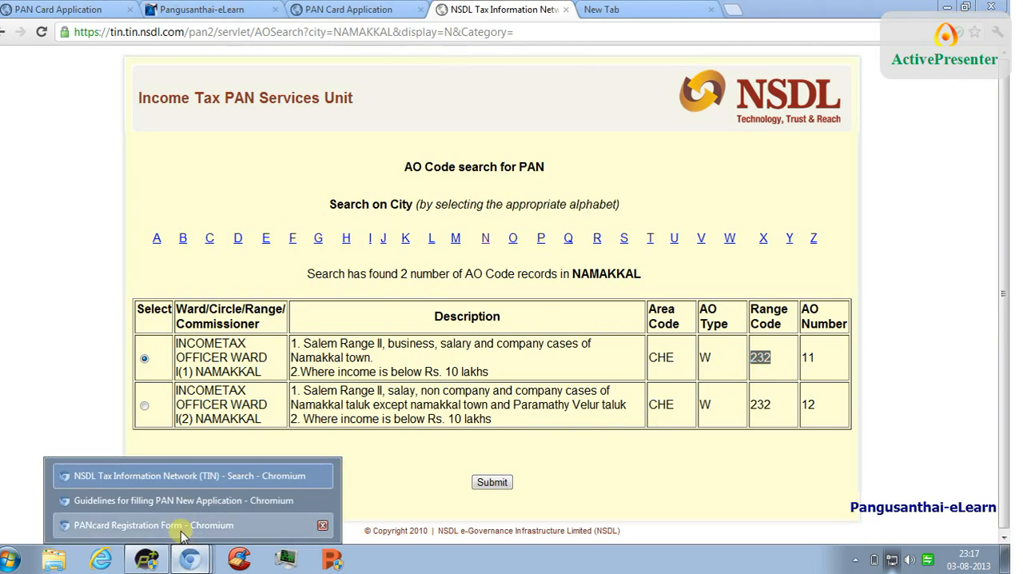
{"action": "left_click", "coordinate": [199, 520]}
{"action": "double_click", "coordinate": [403, 181]}
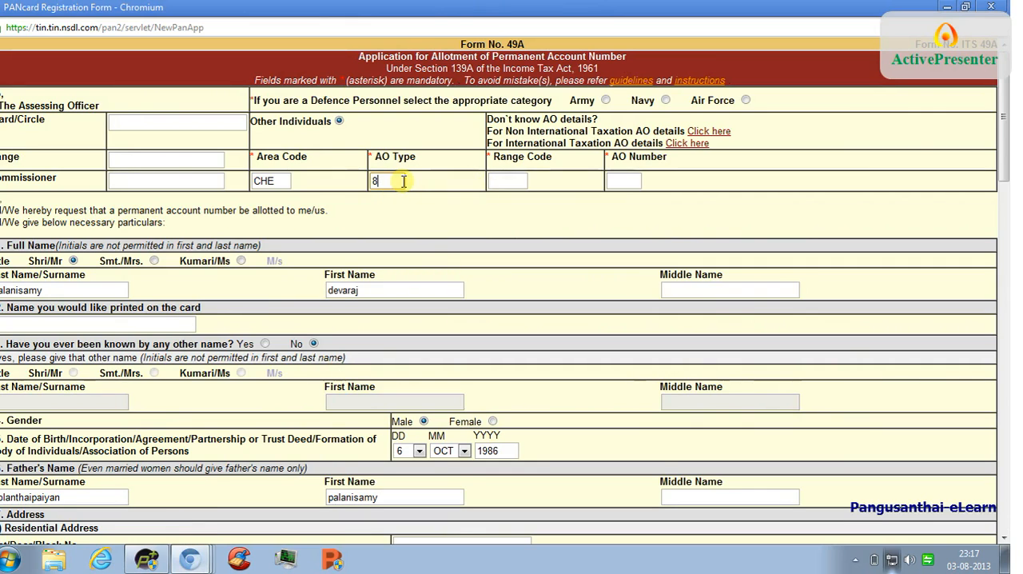
{"action": "key", "text": "BackSpace"}
{"action": "type", "text": "w"}
{"action": "left_click", "coordinate": [385, 197]}
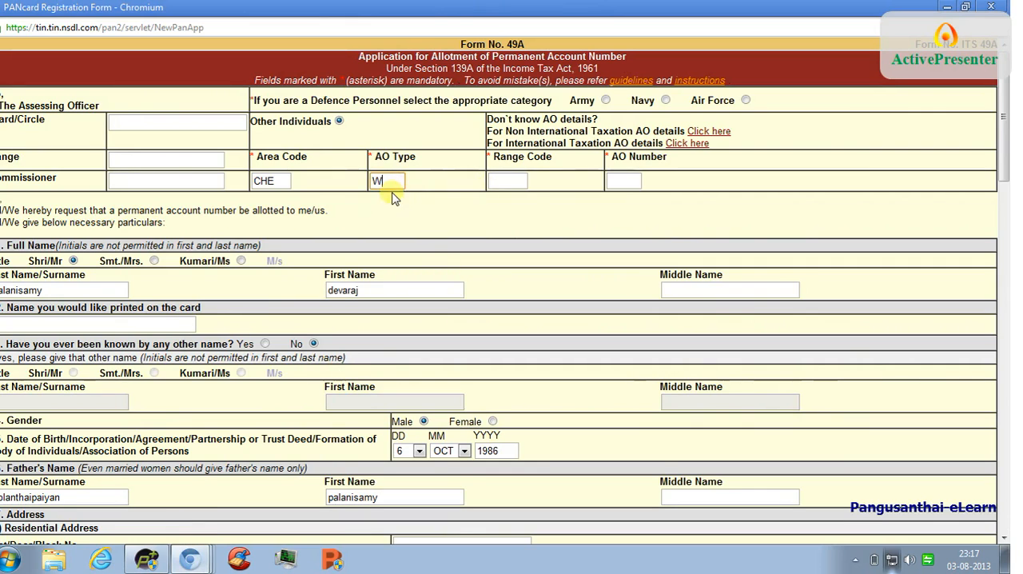
- Enter 232 as the Range Code in the Assessing Officer section
{"action": "left_click", "coordinate": [510, 179]}
{"action": "type", "text": "232"}
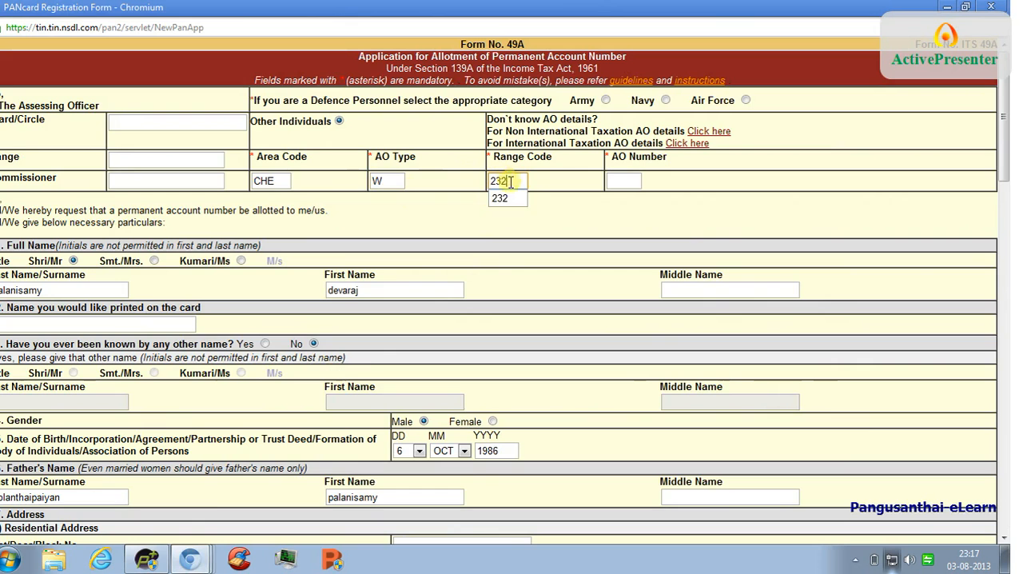
{"action": "left_click", "coordinate": [515, 198]}
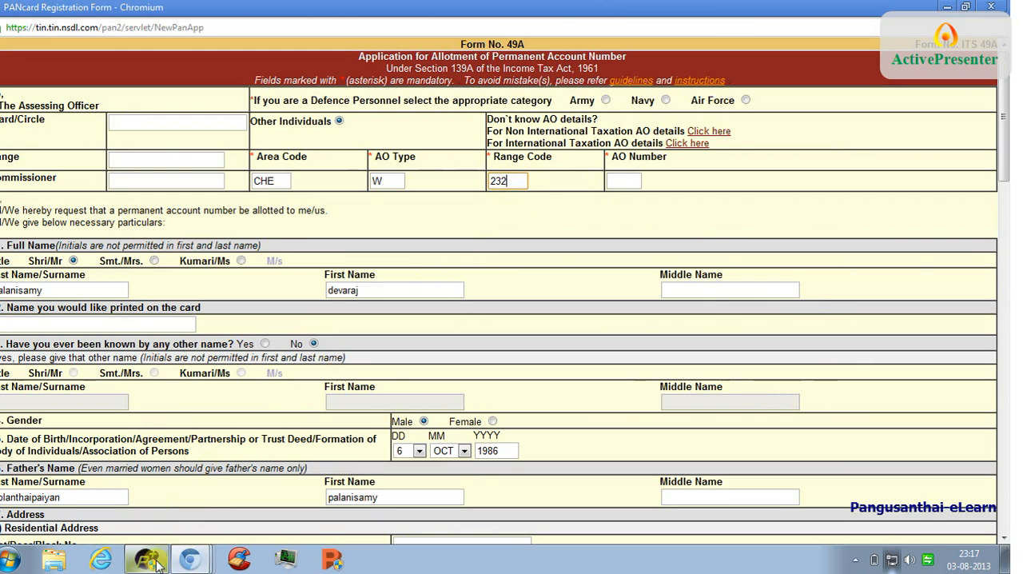
- Check the AO number of the selected NAMAKKAL record and enter 11 as the form's AO Number
{"action": "mouse_move", "coordinate": [190, 557]}
{"action": "left_click", "coordinate": [190, 501]}
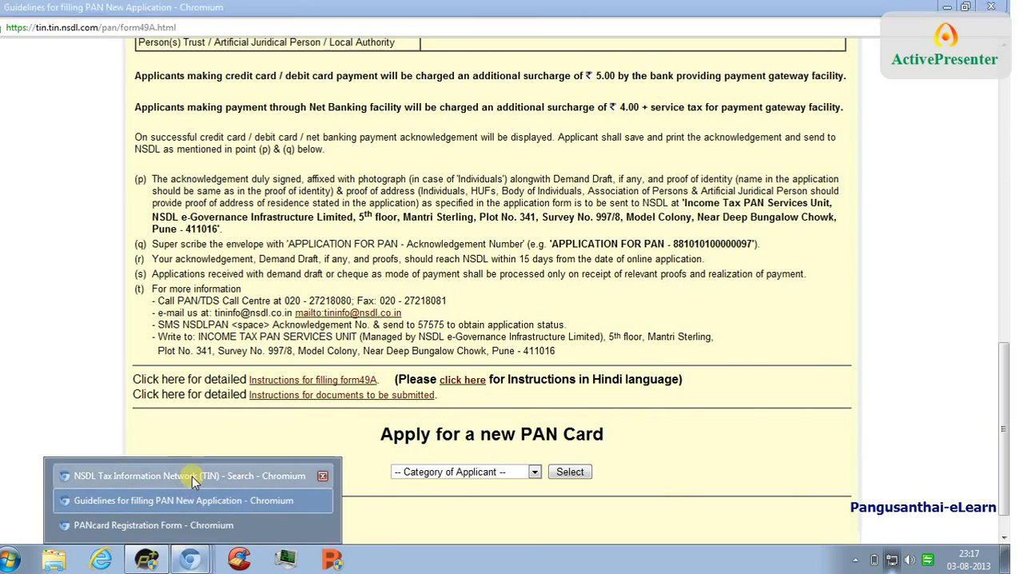
{"action": "left_click", "coordinate": [192, 478]}
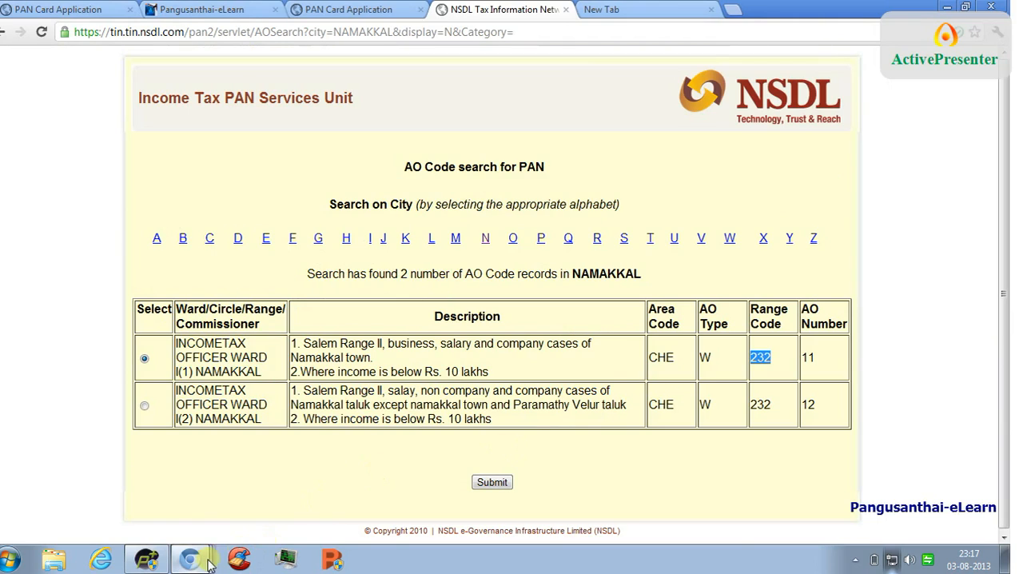
{"action": "mouse_move", "coordinate": [209, 564]}
{"action": "left_click", "coordinate": [200, 524]}
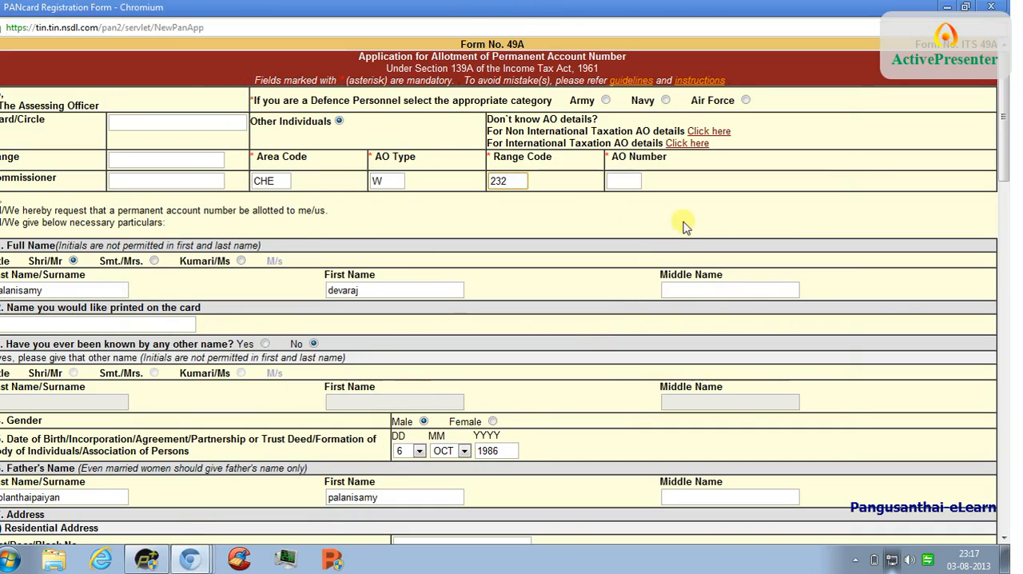
{"action": "left_click", "coordinate": [621, 179]}
{"action": "type", "text": "11"}
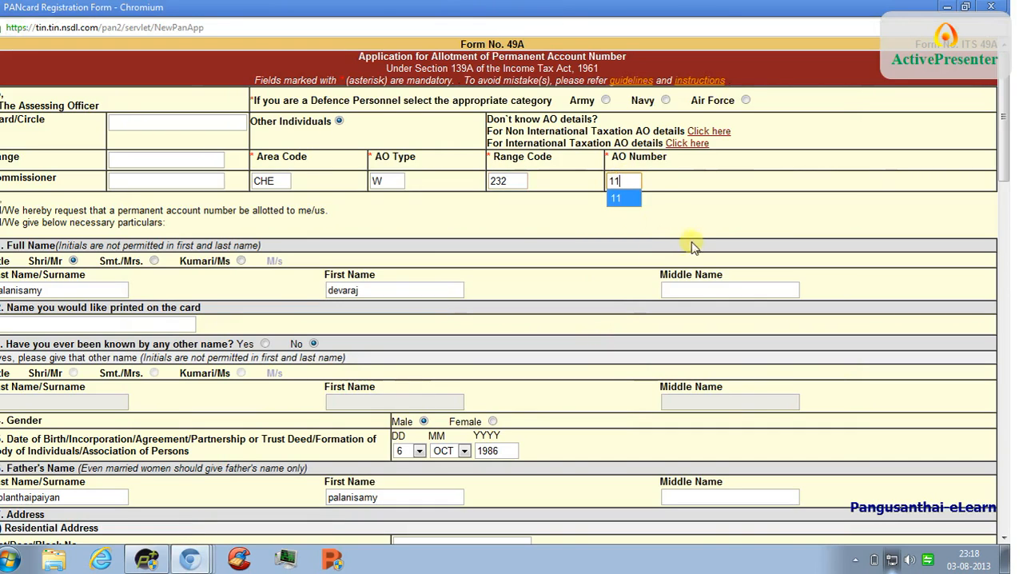
{"action": "left_click", "coordinate": [618, 199]}
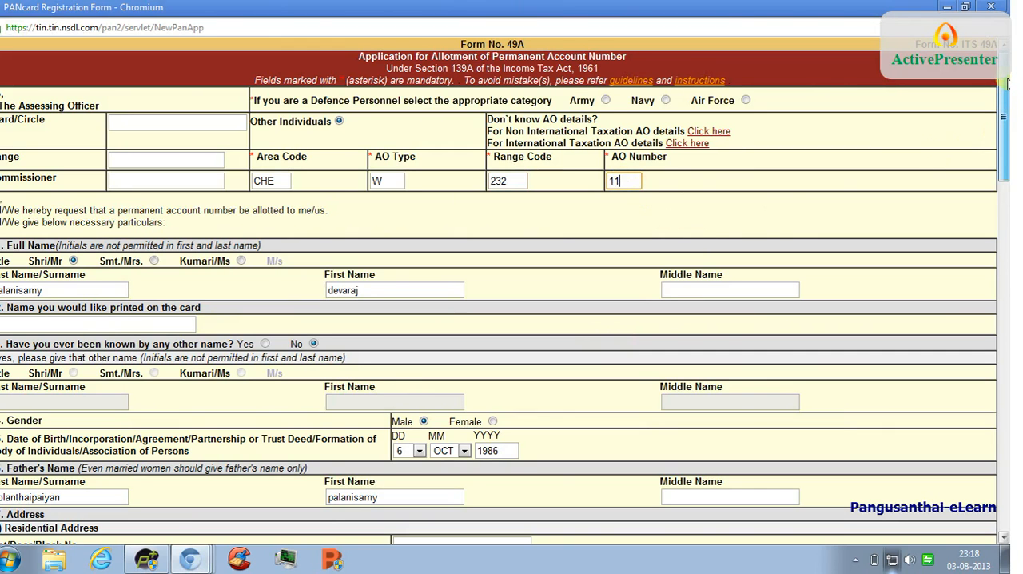
{"action": "left_click_drag", "start_coordinate": [1008, 84], "coordinate": [1007, 318]}
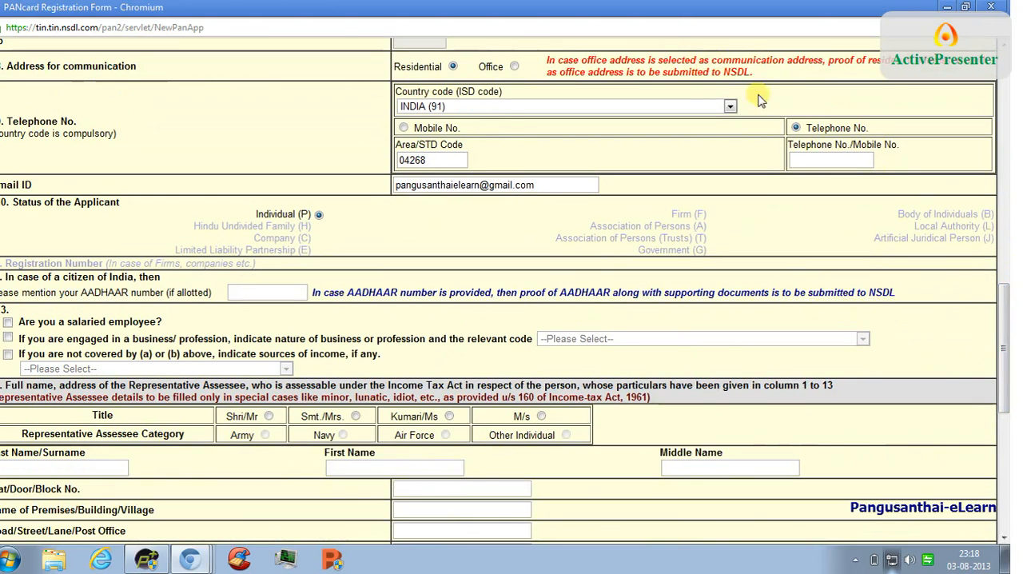
- Switch the contact number type to Mobile No. and back to Telephone No., re-entering 04268 as the Area/STD Code
{"action": "left_click", "coordinate": [404, 128]}
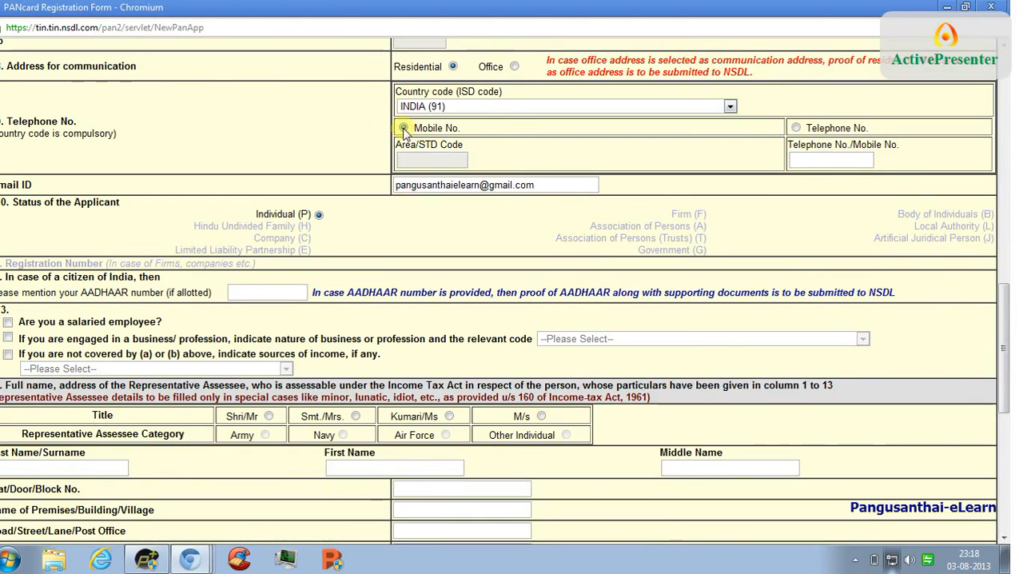
{"action": "left_click", "coordinate": [796, 128]}
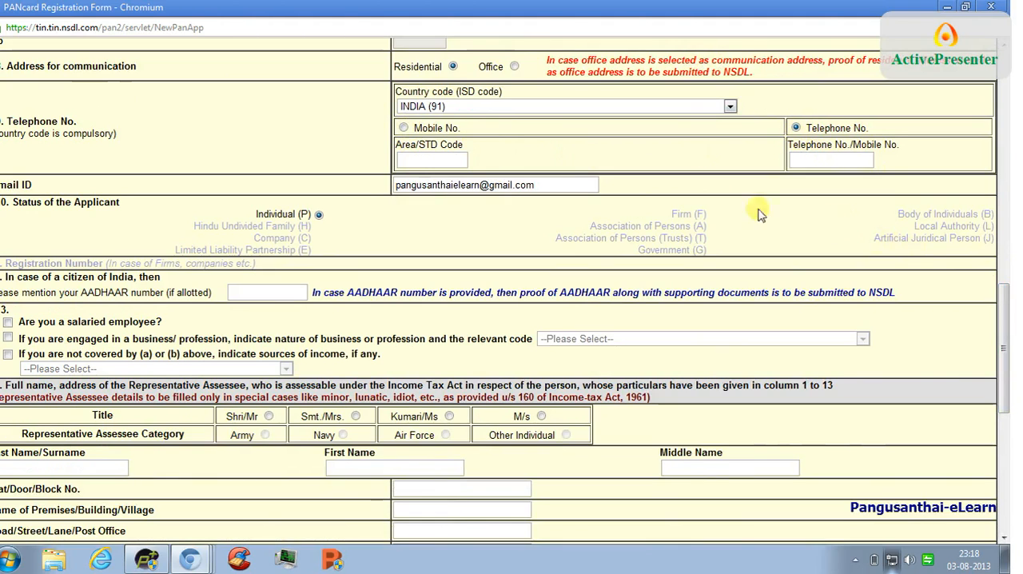
{"action": "left_click", "coordinate": [429, 164]}
{"action": "type", "text": "0"}
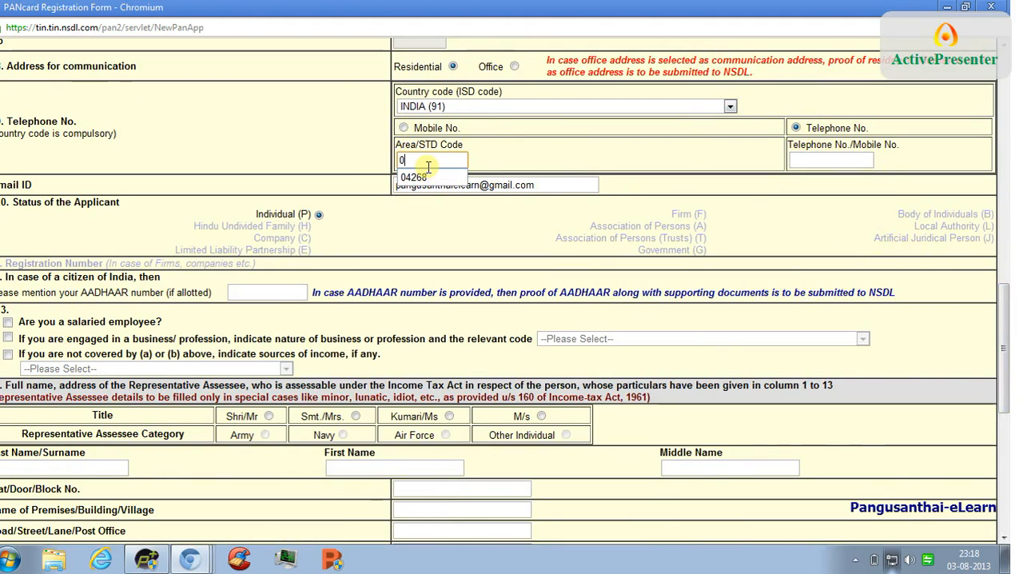
{"action": "type", "text": "42"}
{"action": "left_click", "coordinate": [420, 177]}
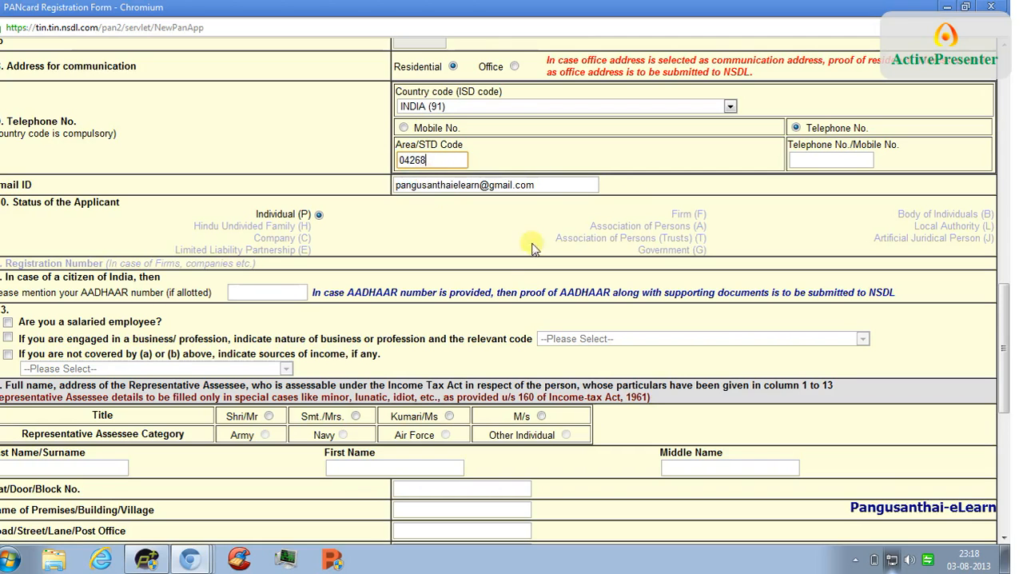
- Review the whole form, from the enclosed documents and payment details up to the Assessing Officer and applicant details
{"action": "left_click_drag", "start_coordinate": [1004, 298], "coordinate": [1004, 419]}
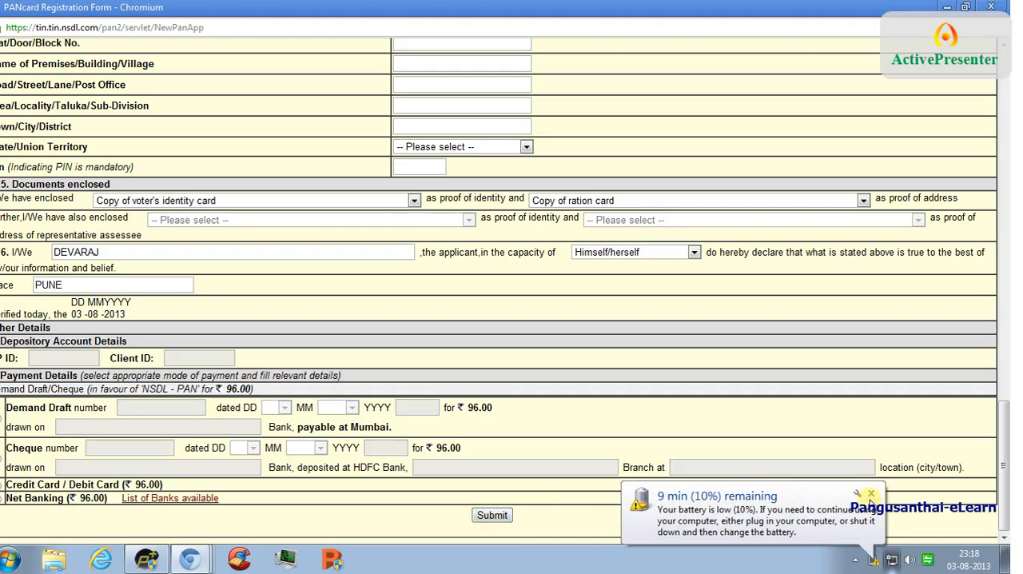
{"action": "left_click", "coordinate": [871, 493]}
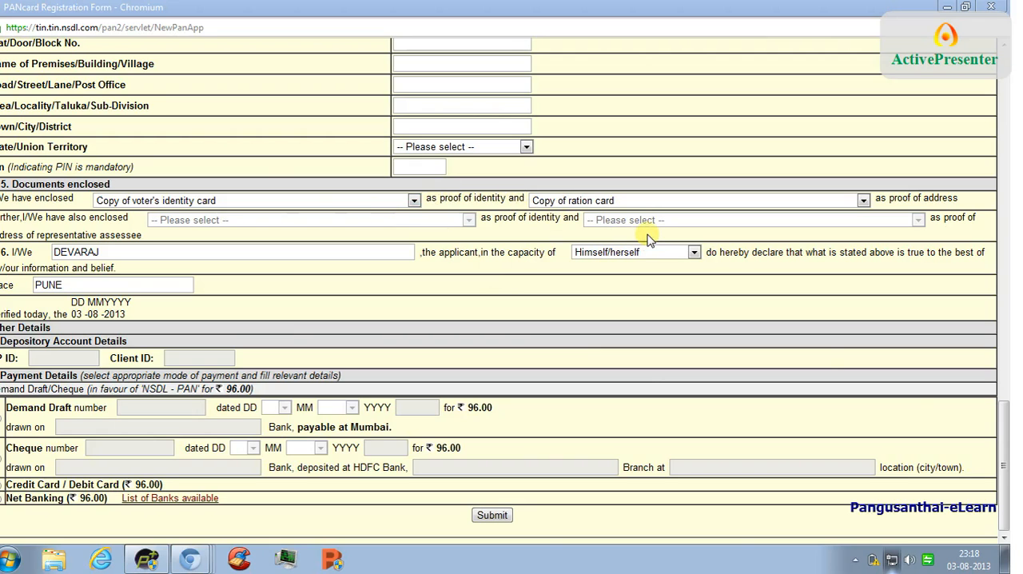
{"action": "left_click_drag", "start_coordinate": [1008, 449], "coordinate": [1009, 82]}
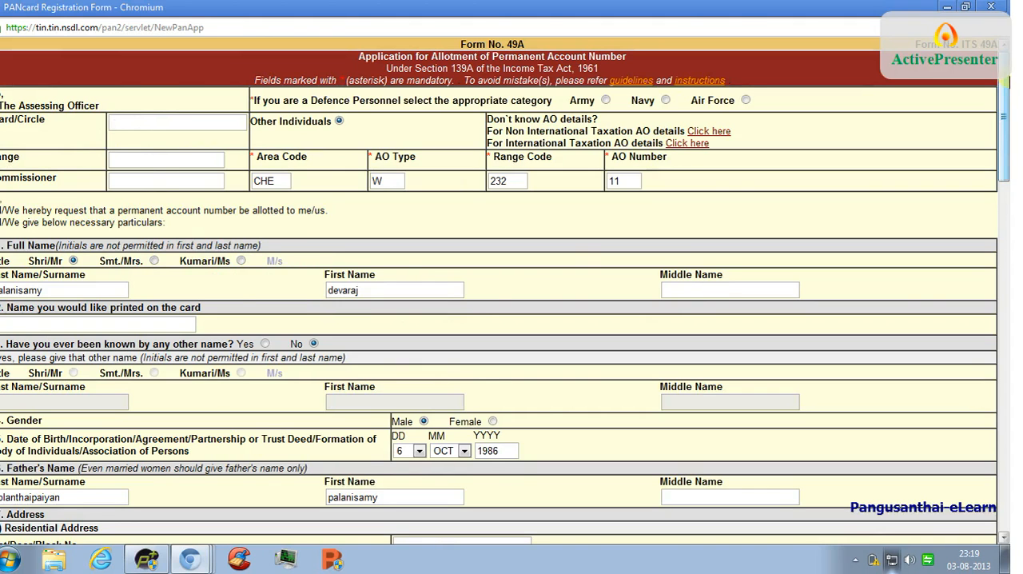
{"action": "left_click_drag", "start_coordinate": [1008, 82], "coordinate": [1000, 484]}
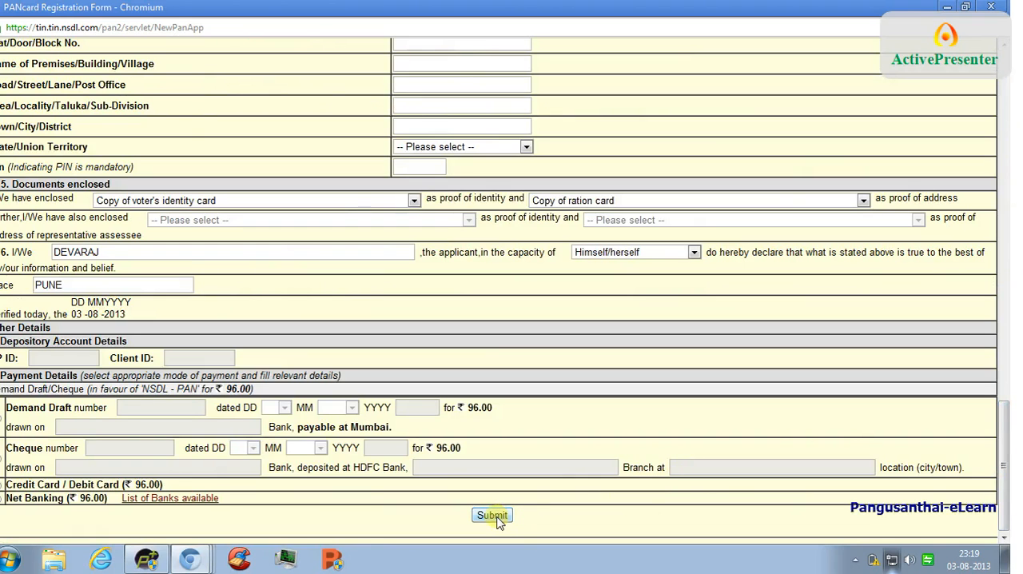
{"action": "left_click_drag", "start_coordinate": [999, 410], "coordinate": [1006, 132]}
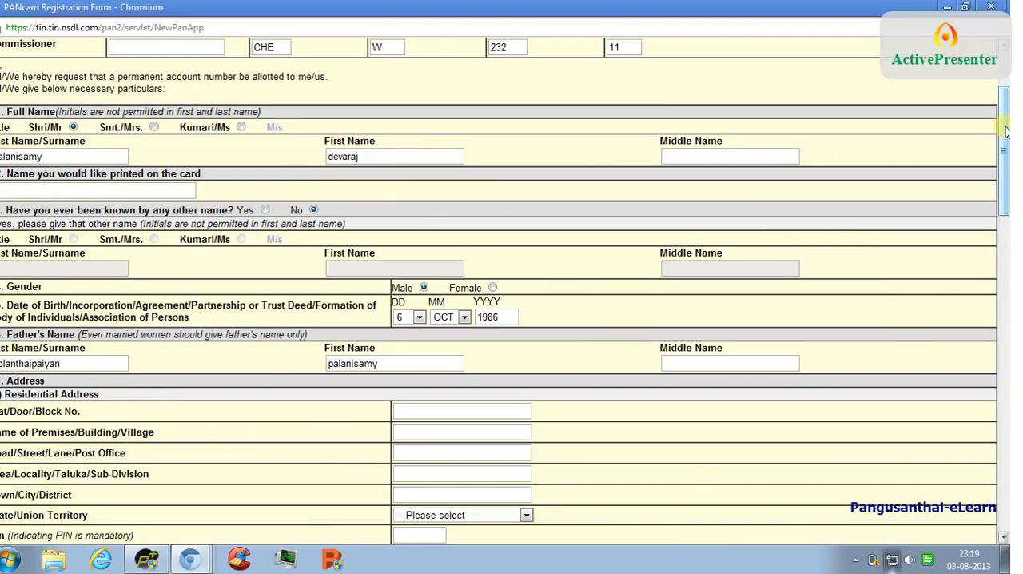
{"action": "left_click_drag", "start_coordinate": [1006, 131], "coordinate": [1006, 445]}
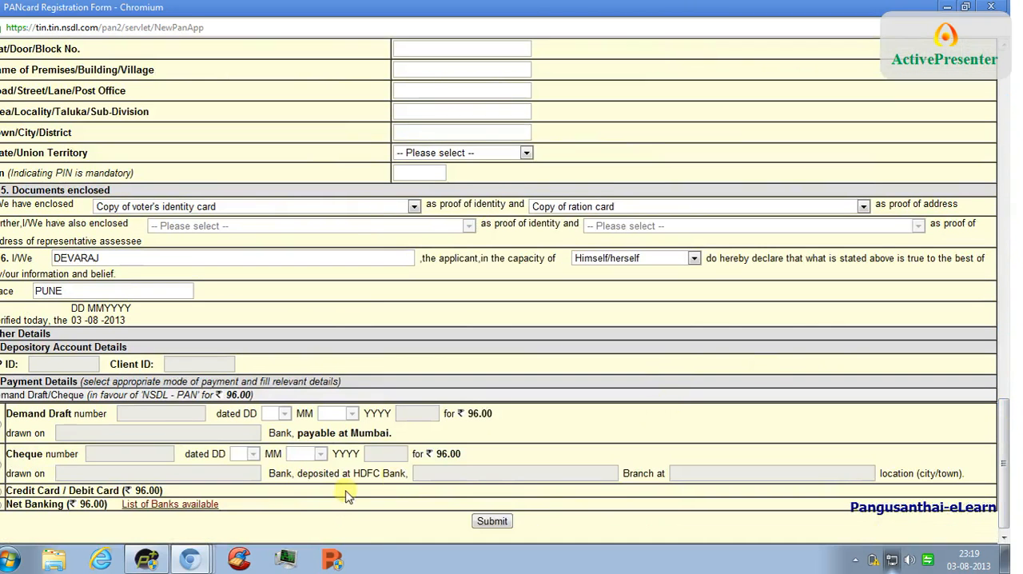
- Examine the Form 49A guidelines for where to send the signed acknowledgement and how to superscribe the envelope
{"action": "mouse_move", "coordinate": [190, 559]}
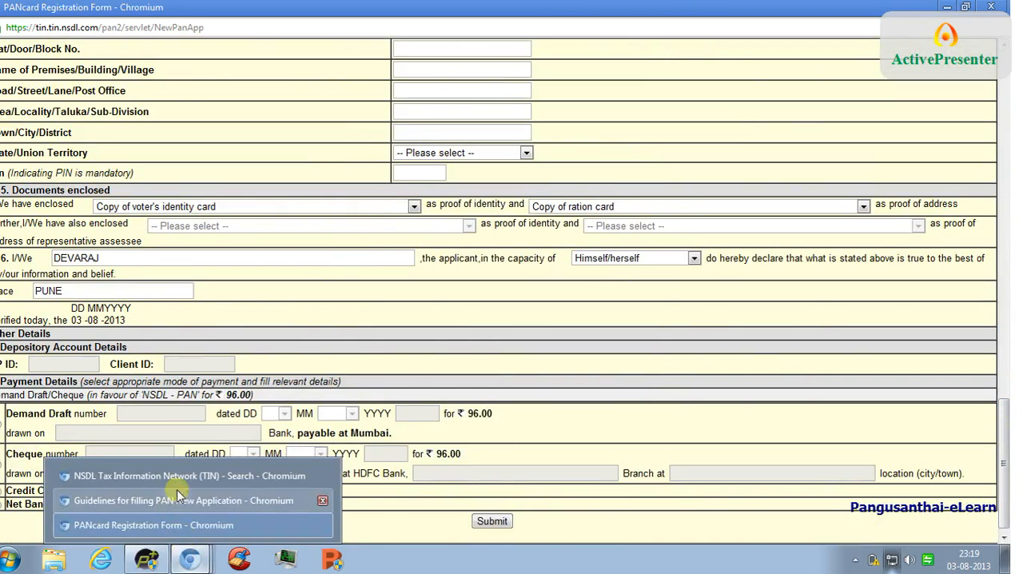
{"action": "left_click", "coordinate": [178, 484]}
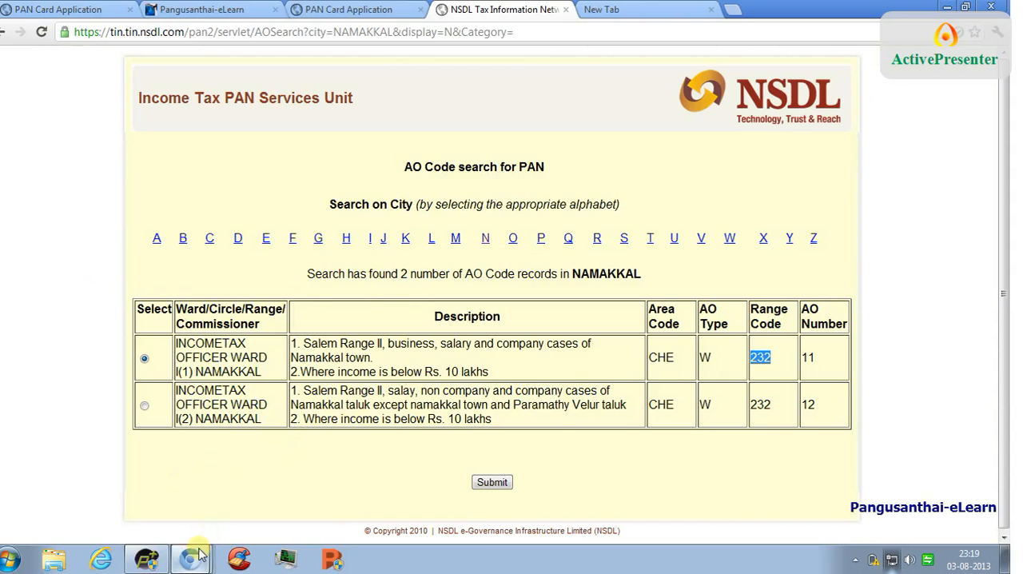
{"action": "mouse_move", "coordinate": [200, 554]}
{"action": "left_click", "coordinate": [192, 497]}
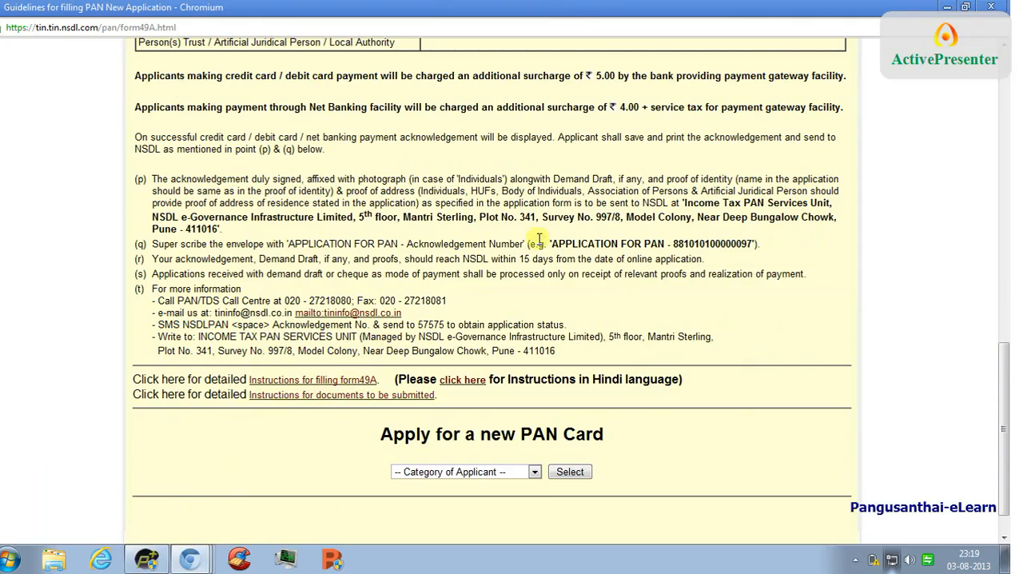
{"action": "double_click", "coordinate": [721, 215]}
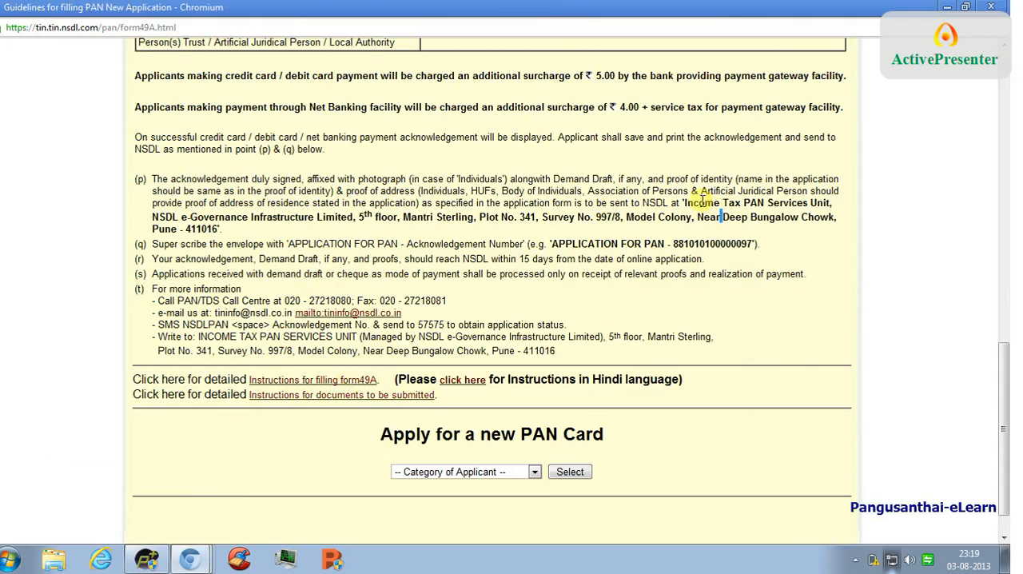
{"action": "double_click", "coordinate": [701, 201]}
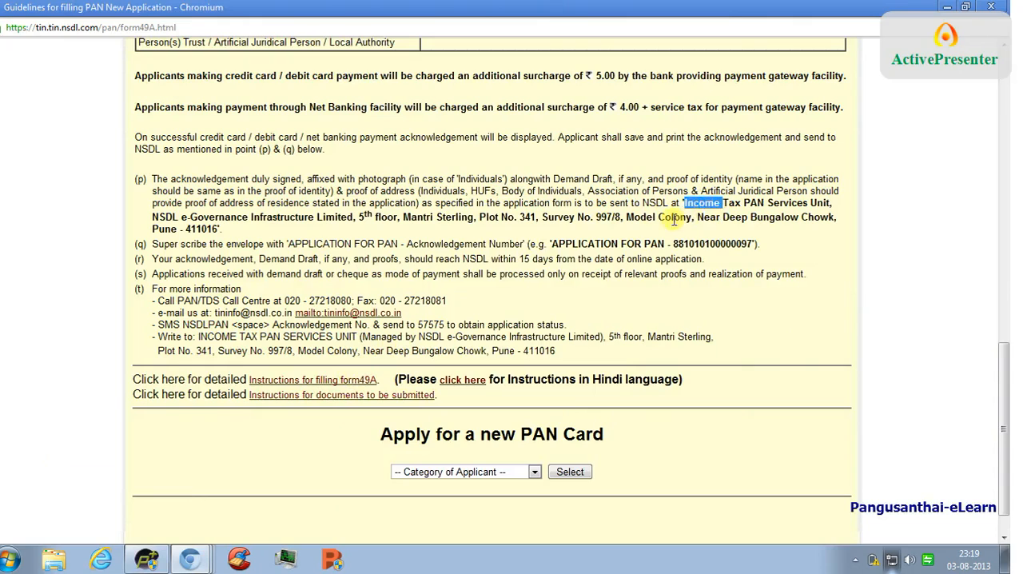
{"action": "left_click", "coordinate": [673, 220]}
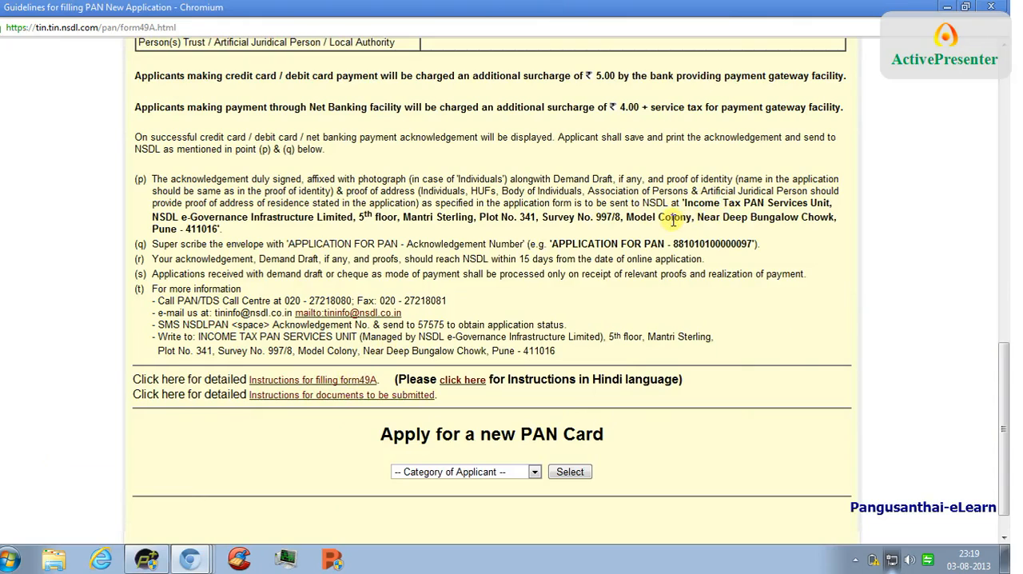
{"action": "double_click", "coordinate": [579, 243]}
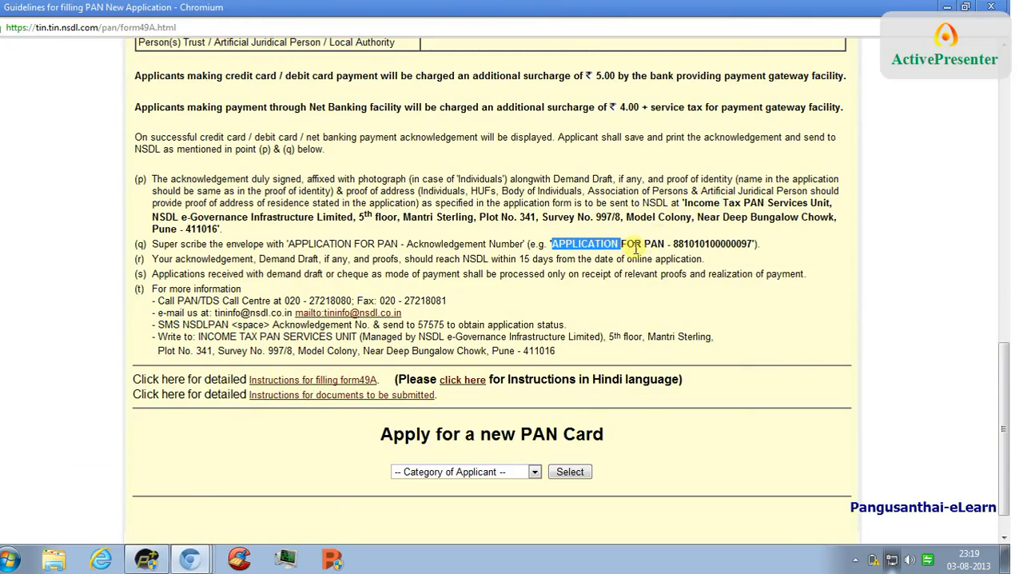
{"action": "double_click", "coordinate": [708, 244]}
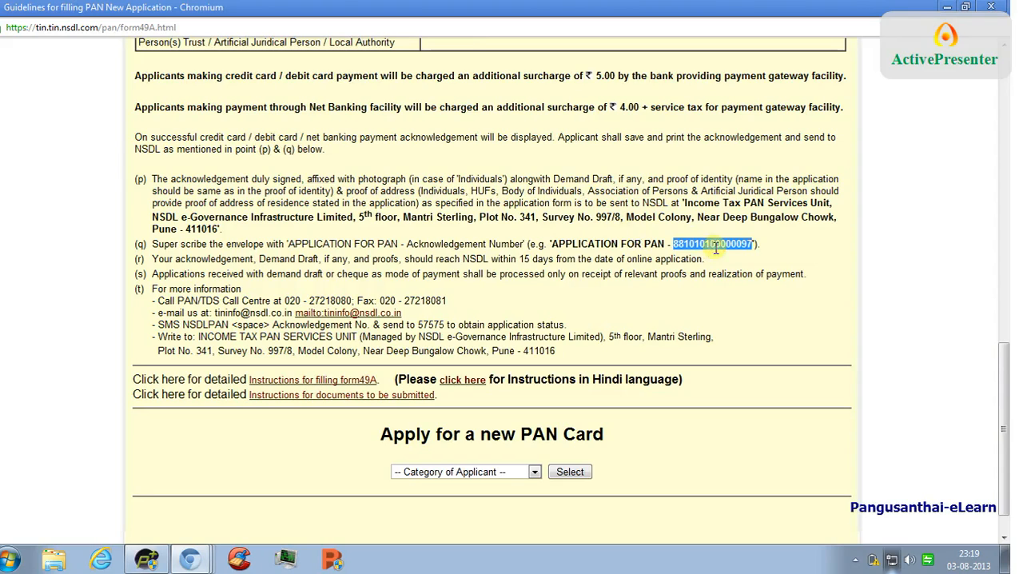
{"action": "left_click", "coordinate": [700, 259]}
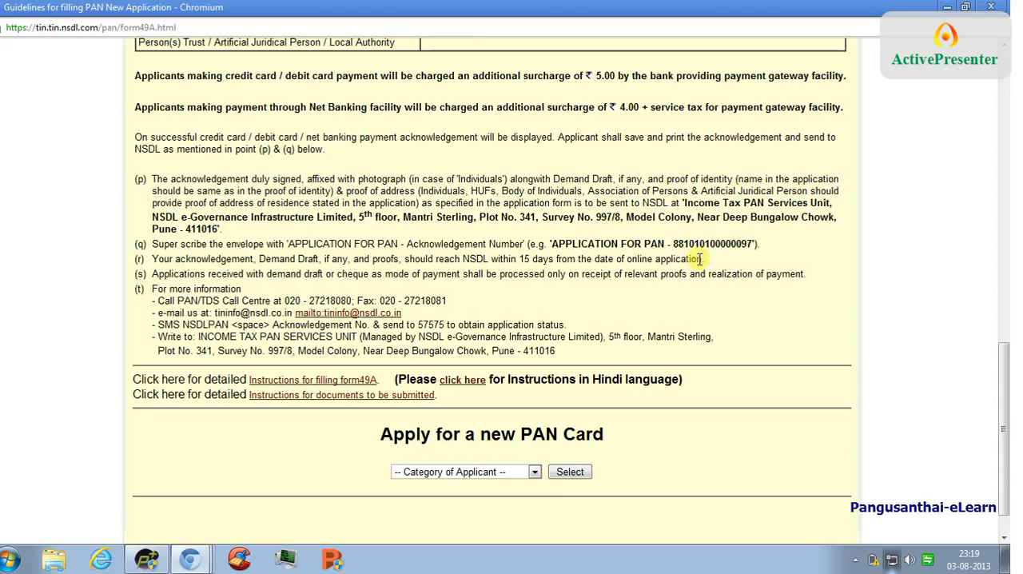
{"action": "double_click", "coordinate": [708, 244]}
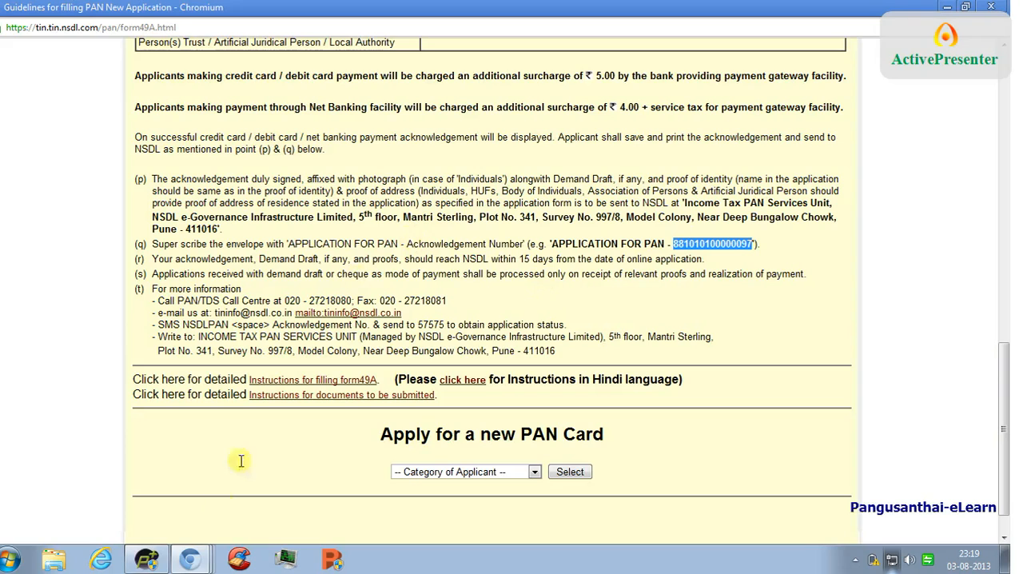
- Check the applicant details in the registration form and the opening points of the Form 49A guidelines
{"action": "mouse_move", "coordinate": [206, 562]}
{"action": "left_click", "coordinate": [199, 525]}
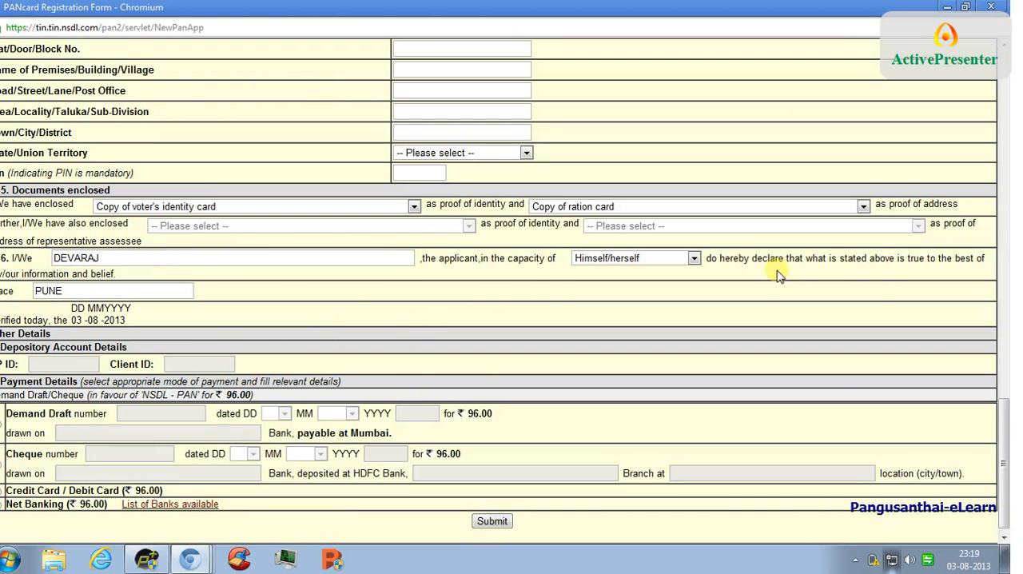
{"action": "left_click_drag", "start_coordinate": [1009, 498], "coordinate": [1004, 167]}
{"action": "mouse_move", "coordinate": [196, 551]}
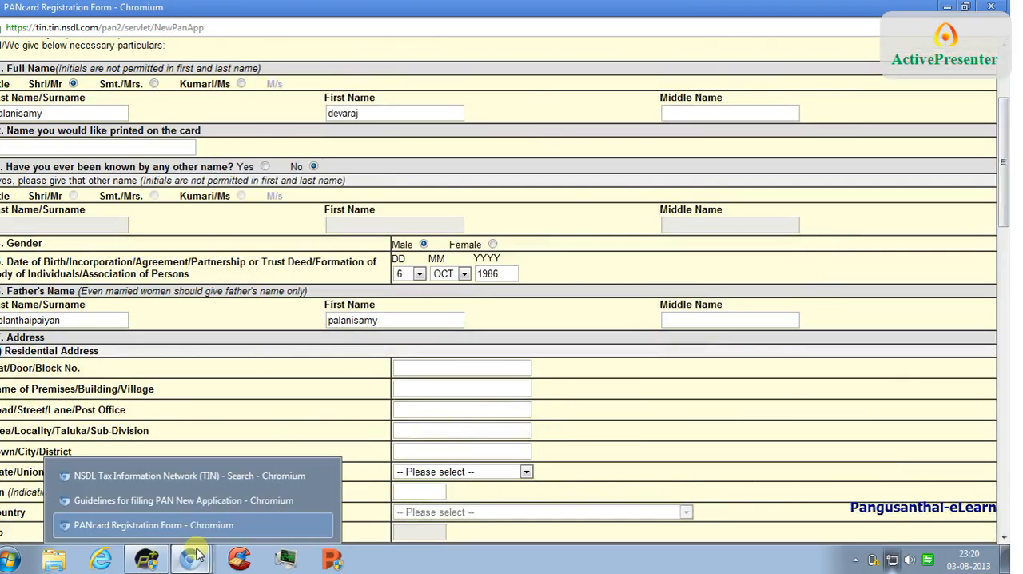
{"action": "left_click", "coordinate": [261, 500]}
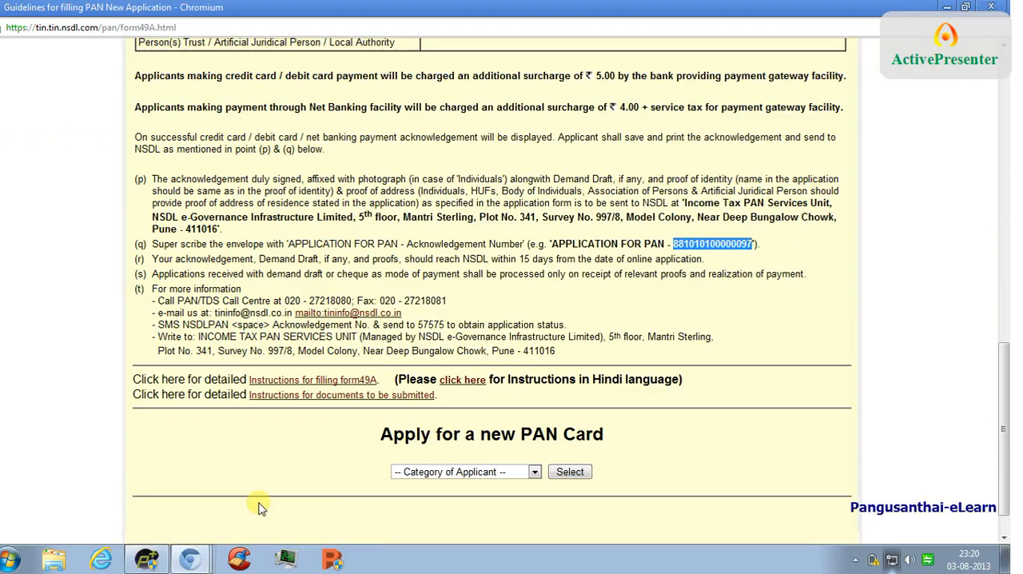
{"action": "mouse_move", "coordinate": [190, 557]}
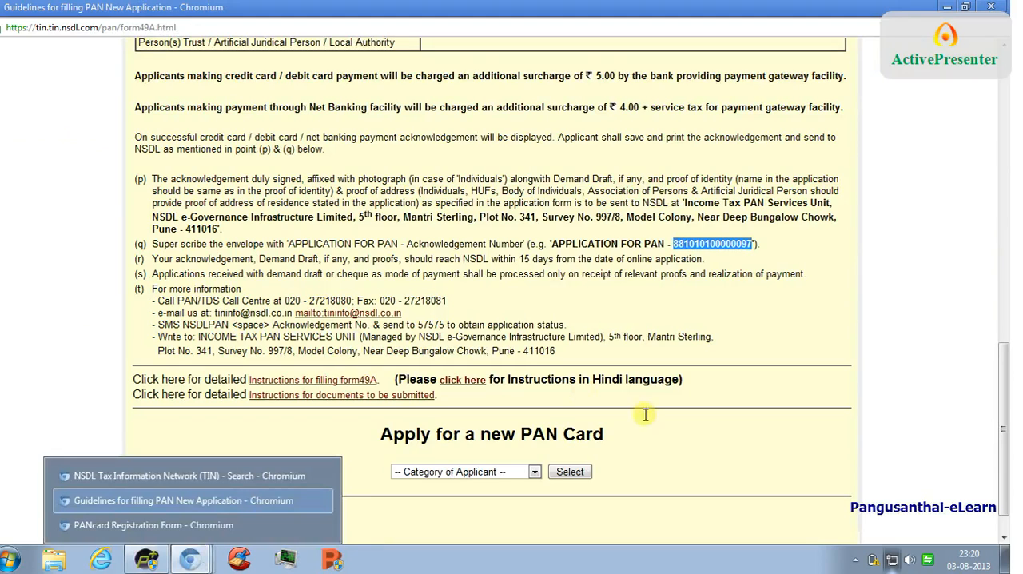
{"action": "left_click_drag", "start_coordinate": [1004, 427], "coordinate": [999, 140]}
{"action": "mouse_move", "coordinate": [188, 558]}
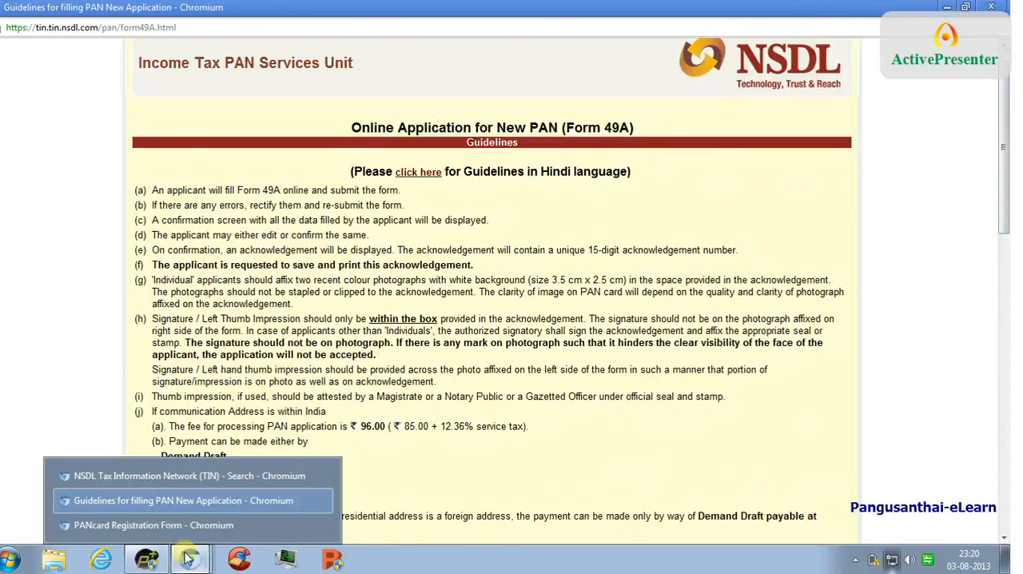
{"action": "left_click", "coordinate": [191, 477]}
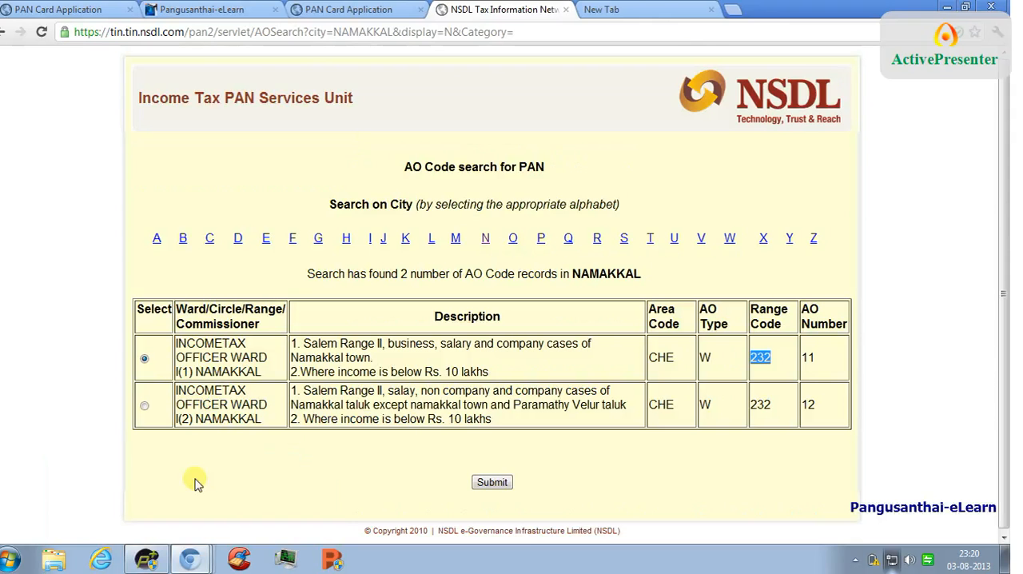
{"action": "mouse_move", "coordinate": [189, 558]}
{"action": "left_click", "coordinate": [197, 527]}
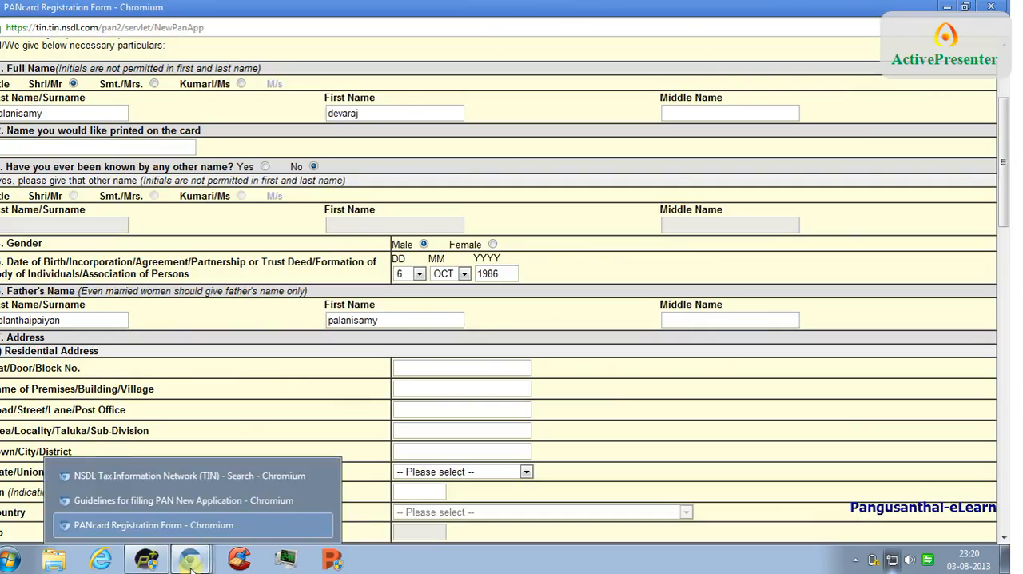
{"action": "left_click", "coordinate": [194, 524]}
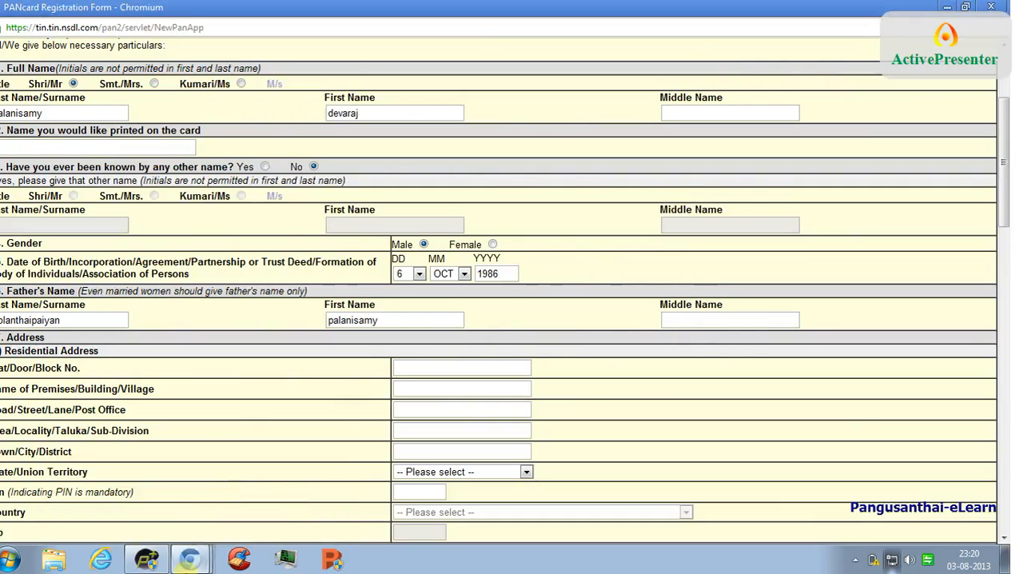
{"action": "mouse_move", "coordinate": [189, 558]}
{"action": "left_click", "coordinate": [255, 495]}
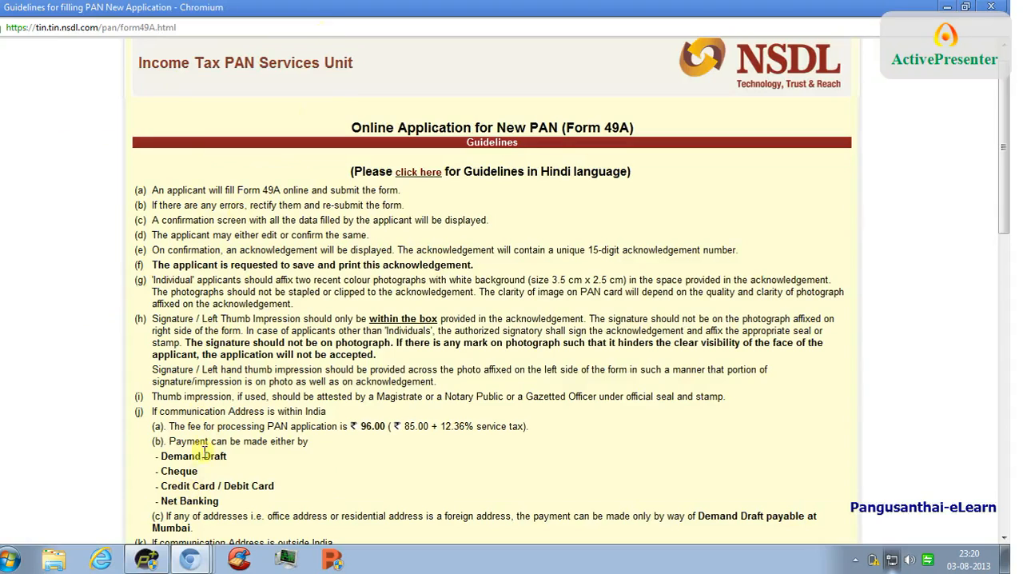
- Open the Transaction Status Enquiry from the online PAN services page
{"action": "left_click", "coordinate": [172, 473]}
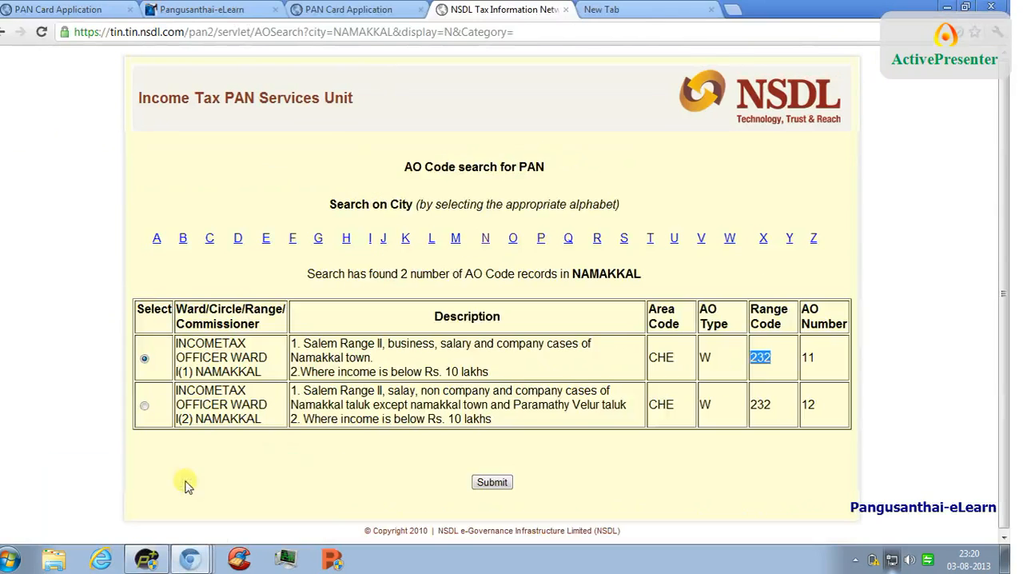
{"action": "left_click", "coordinate": [352, 7]}
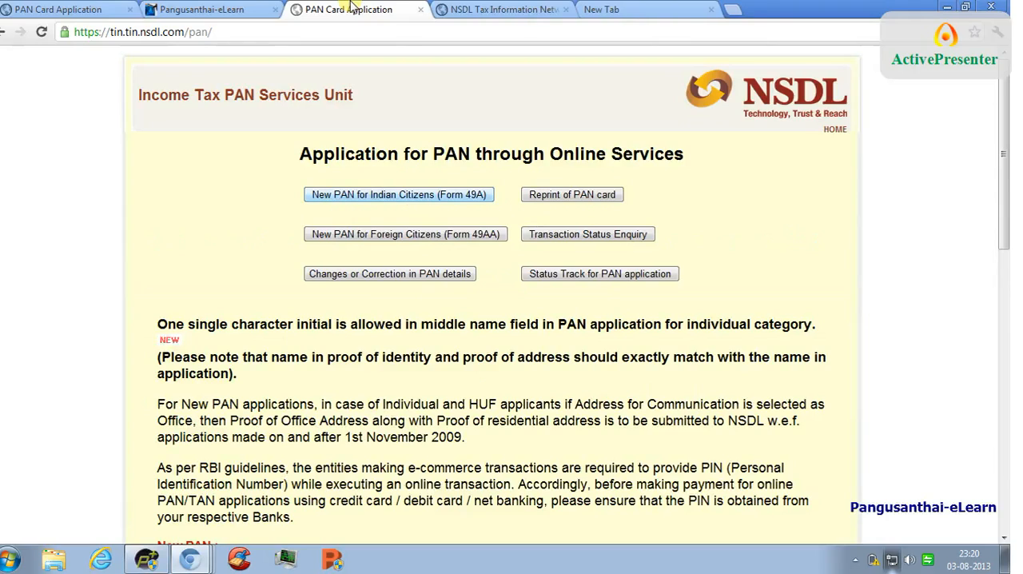
{"action": "left_click", "coordinate": [90, 8]}
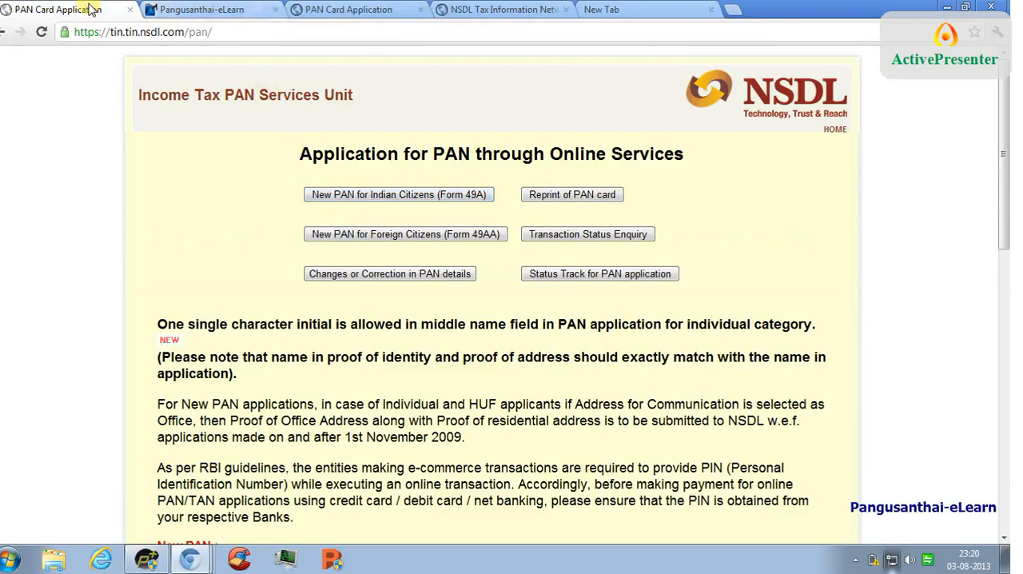
{"action": "left_click", "coordinate": [351, 7]}
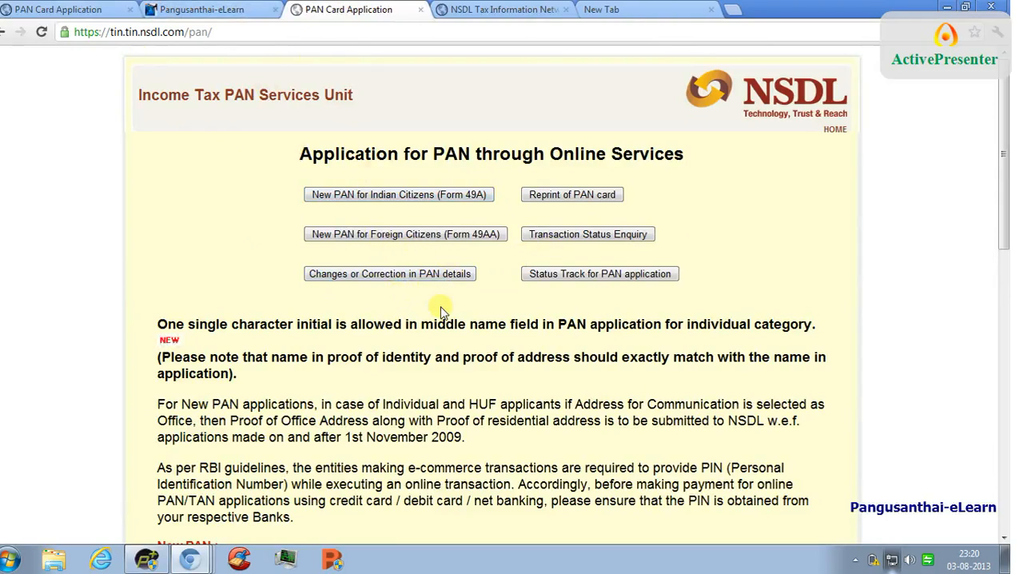
{"action": "left_click", "coordinate": [588, 236]}
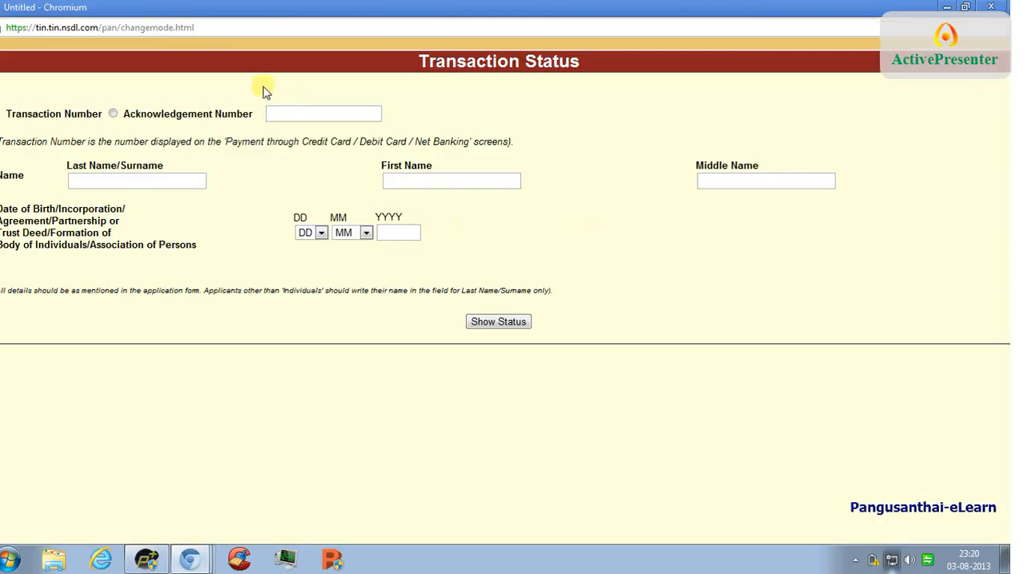
- Activate the number entry field on the Transaction Status page and dismiss the battery and printer alerts
{"action": "left_click", "coordinate": [270, 113]}
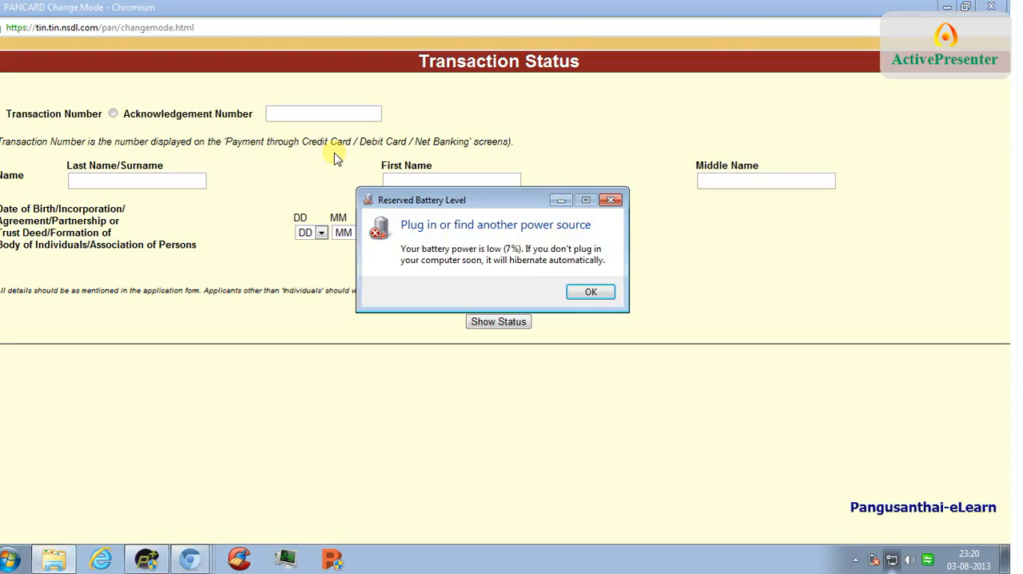
{"action": "left_click", "coordinate": [591, 293]}
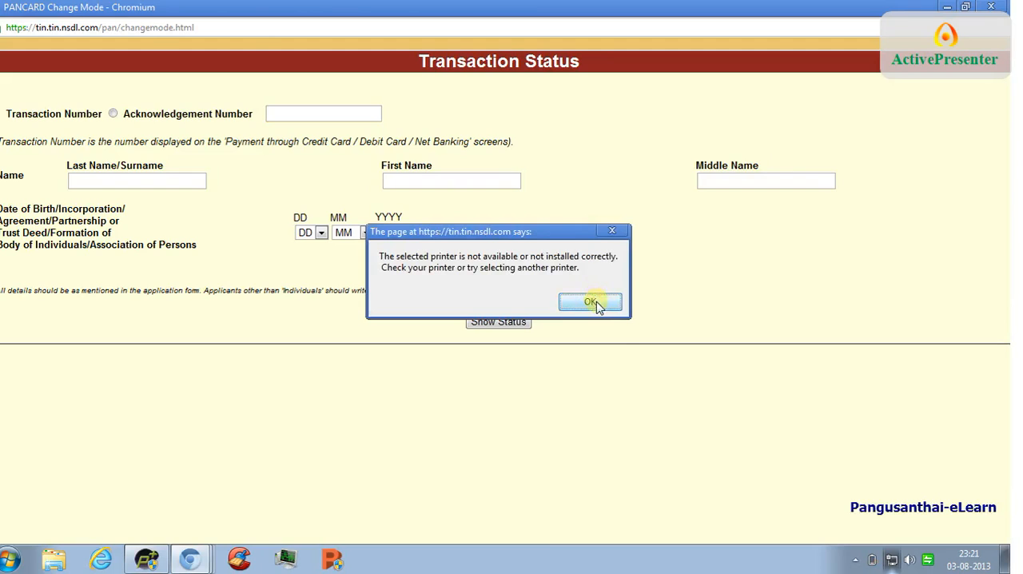
{"action": "left_click", "coordinate": [593, 303]}
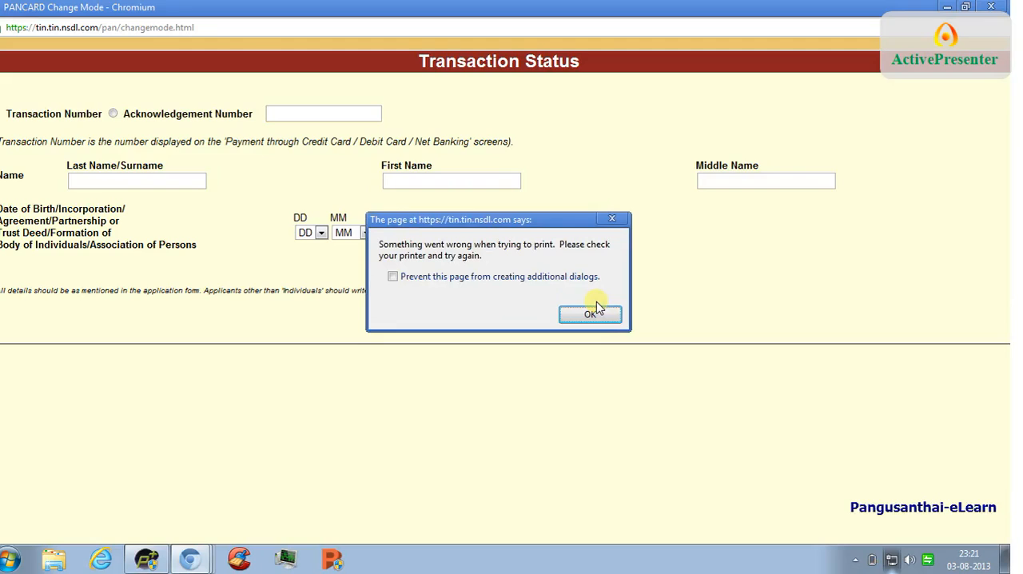
{"action": "left_click", "coordinate": [598, 315]}
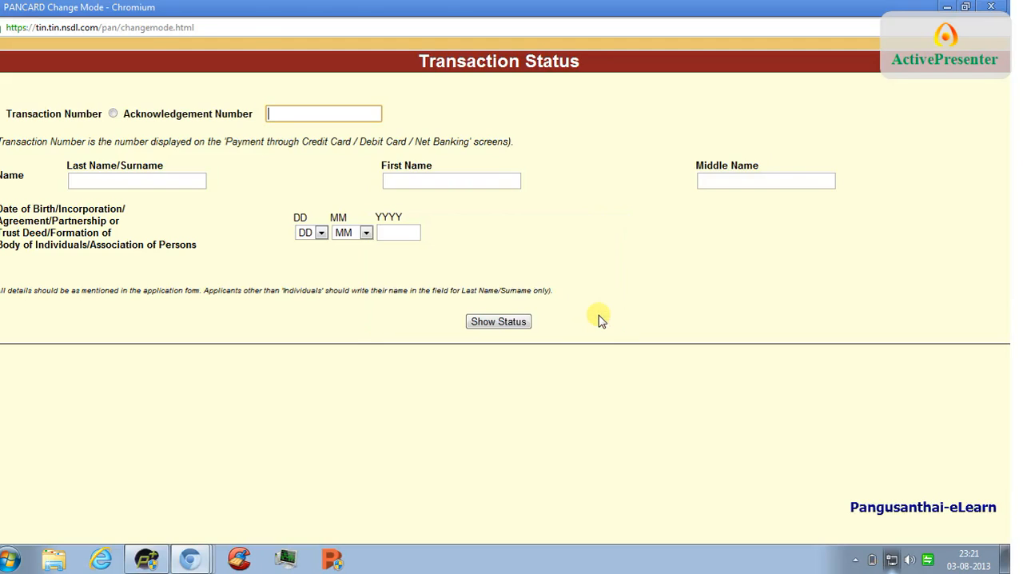